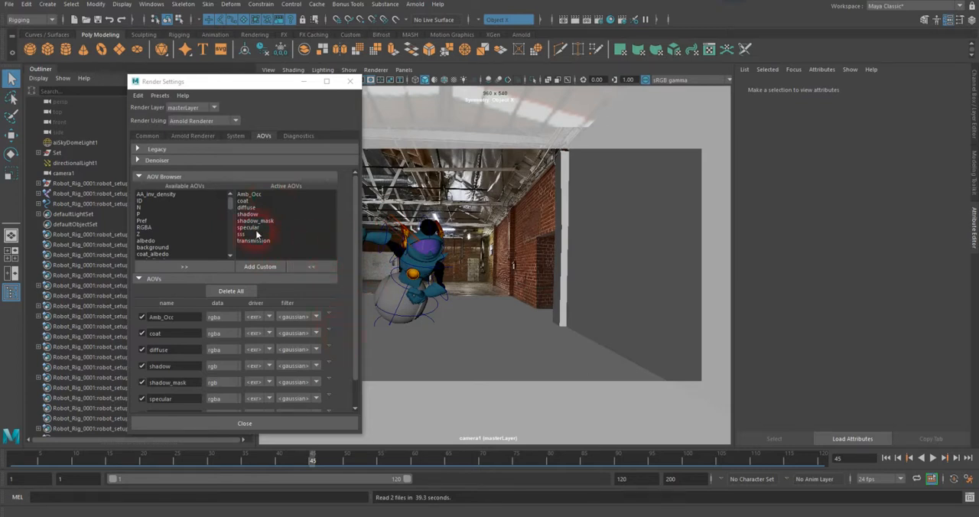
Step: Add a custom AOV named Outline and set its filter to contour
mouse_move(234, 205)
left_mouse_down()
mouse_move(236, 251)
mouse_move(240, 203)
left_mouse_up()
left_click(266, 271)
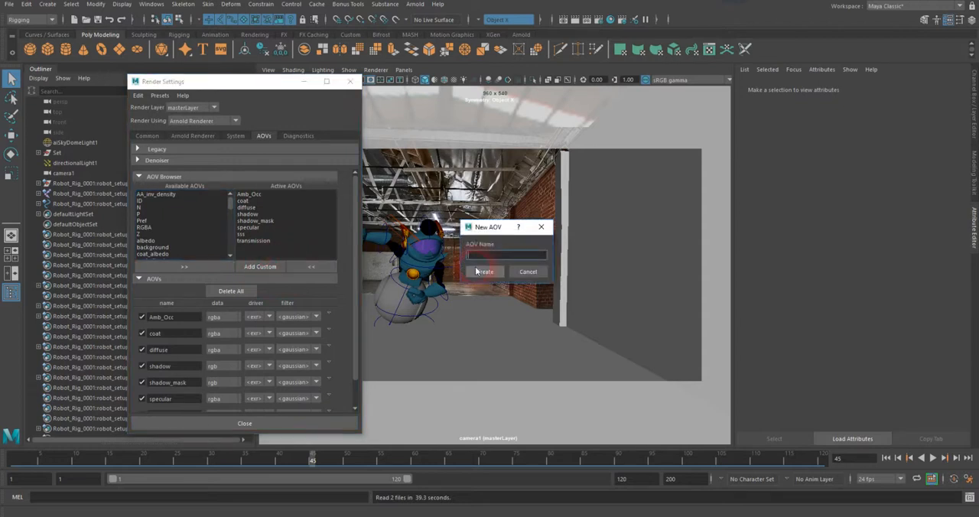
type("Outline")
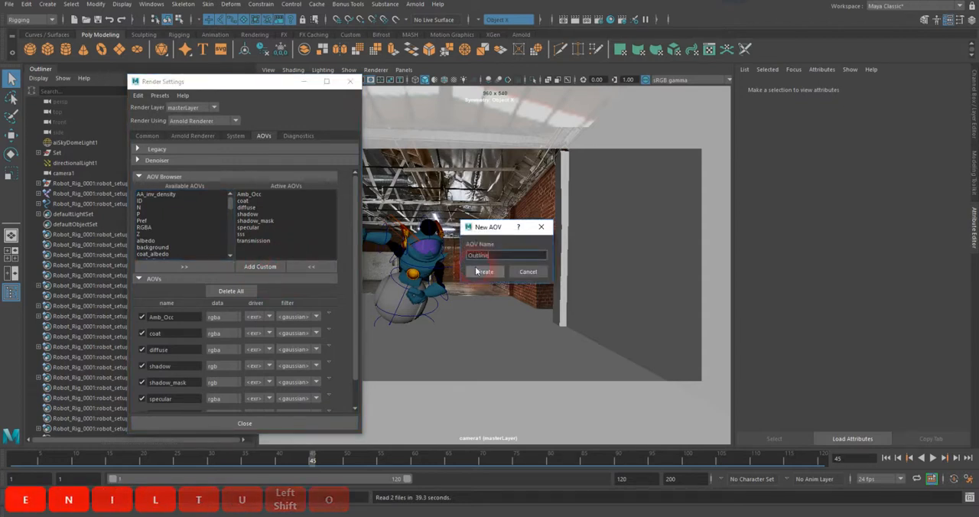
key("Return")
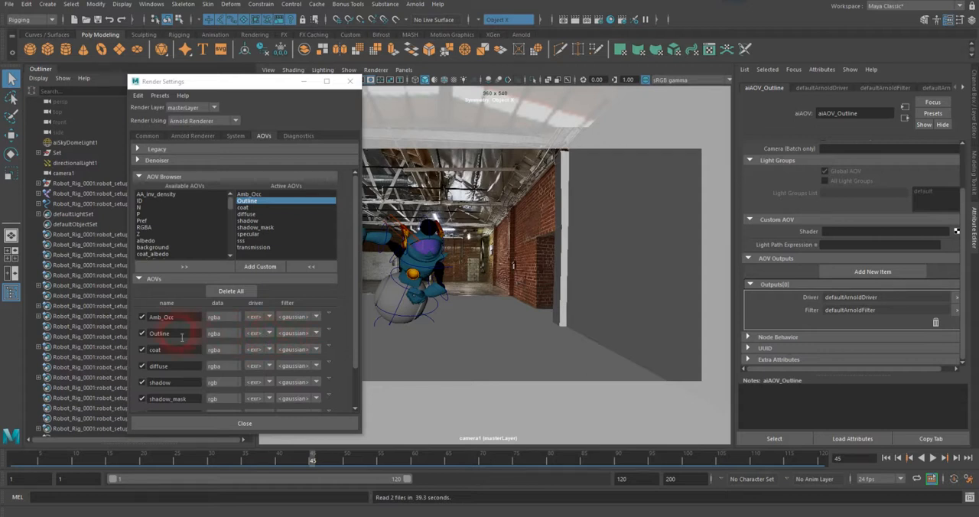
left_click(316, 334)
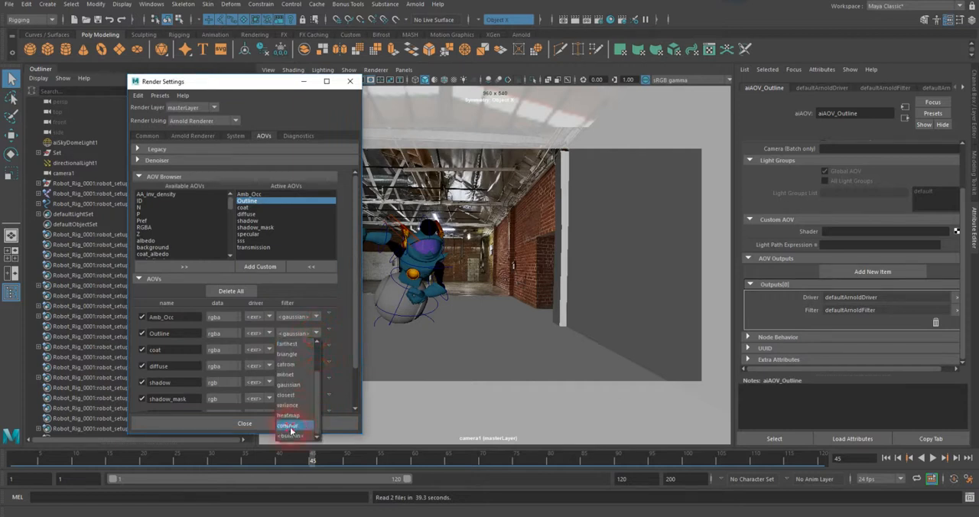
left_click(289, 425)
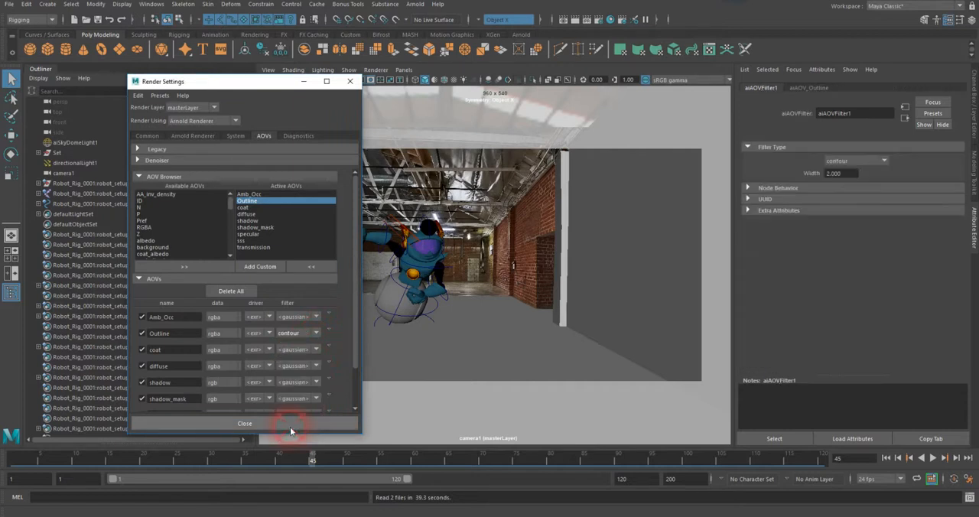
Step: Assign a new aiToon shader as the custom shader of the Outline AOV
left_click(327, 333)
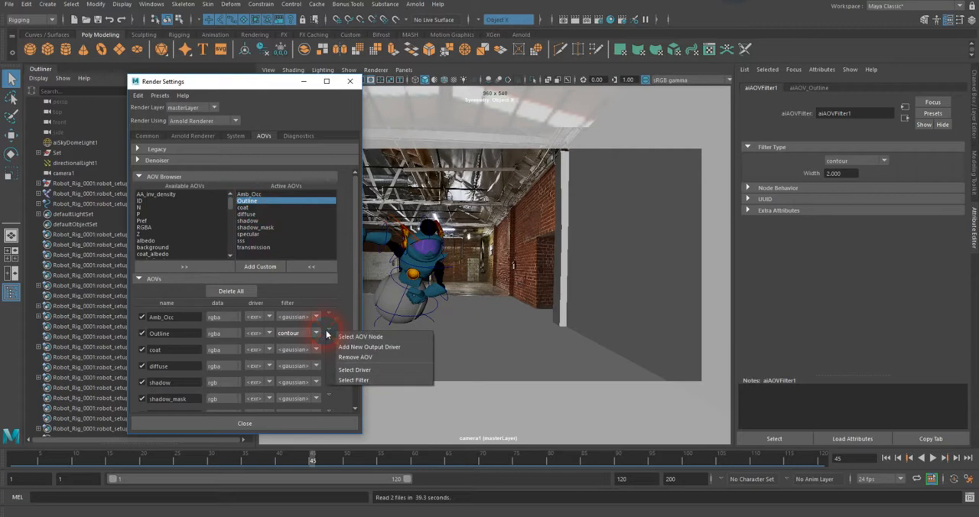
left_click(354, 337)
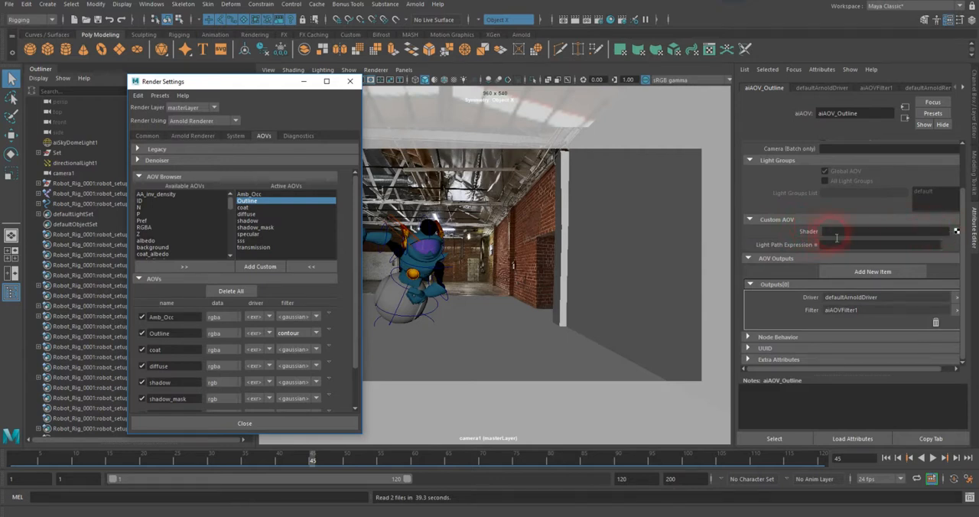
left_click(956, 232)
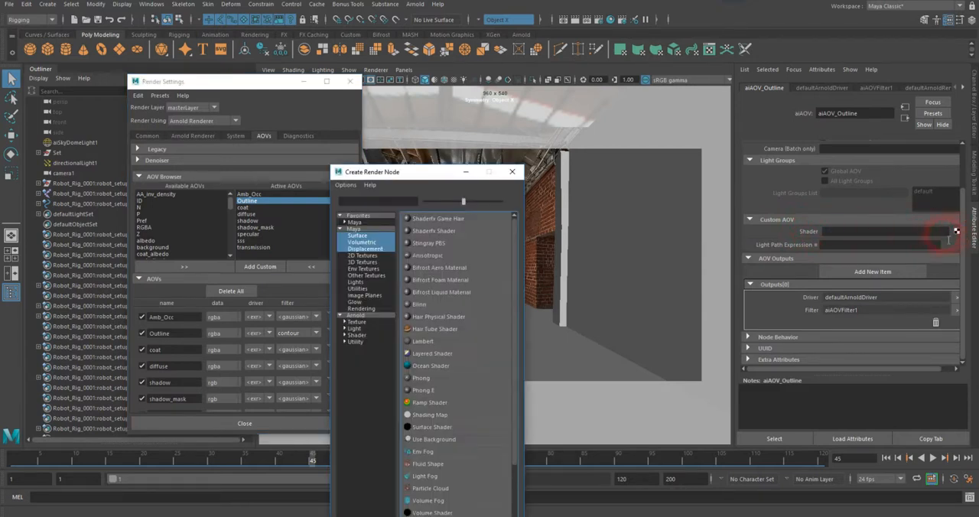
left_click(356, 335)
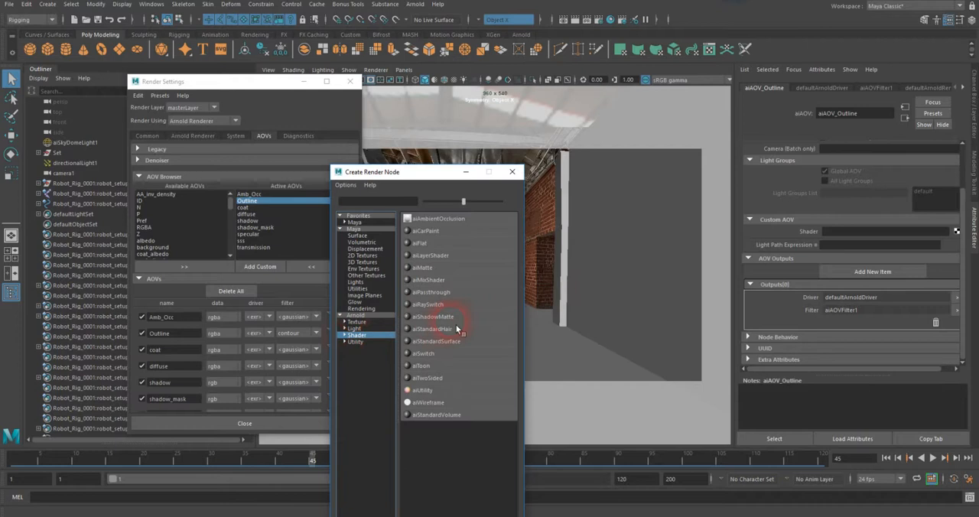
left_click(424, 366)
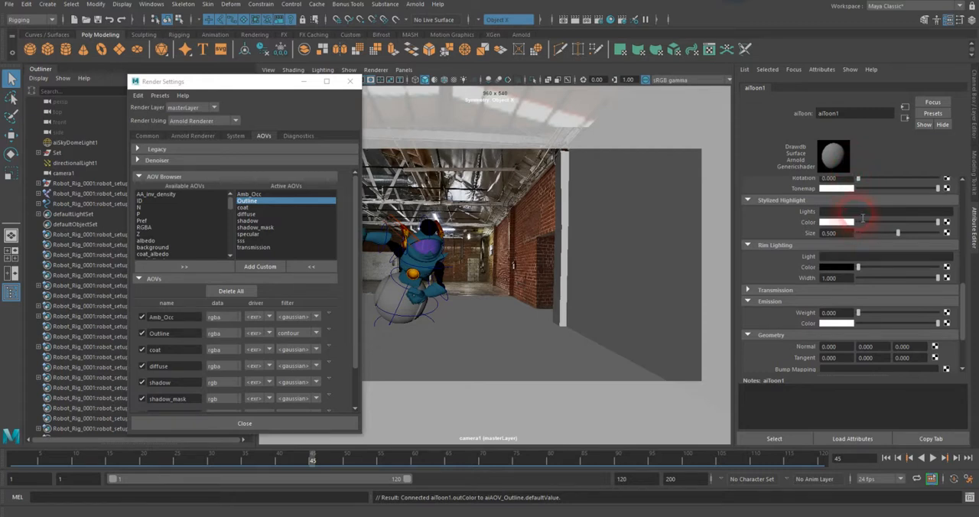
Step: Set the aiToon shader's edge color to dark red
left_click_drag(968, 303, 971, 195)
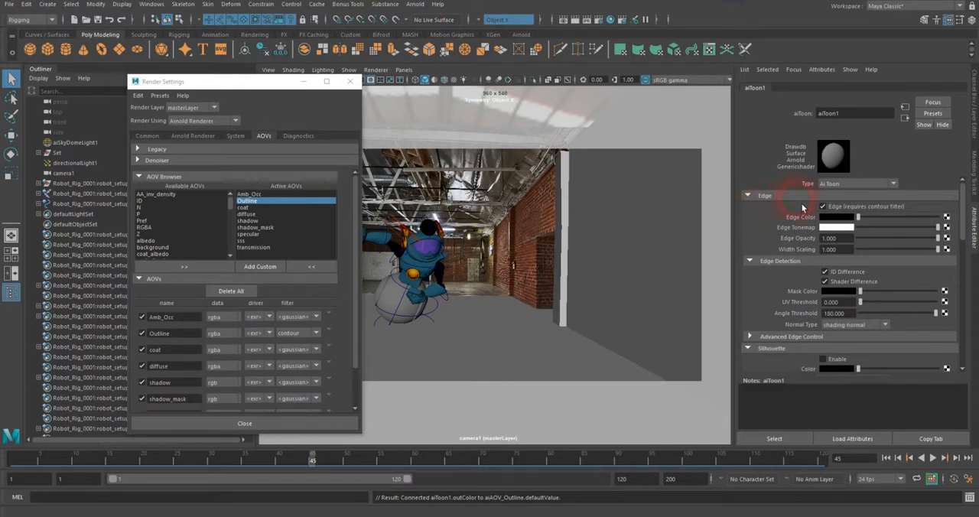
left_click(838, 218)
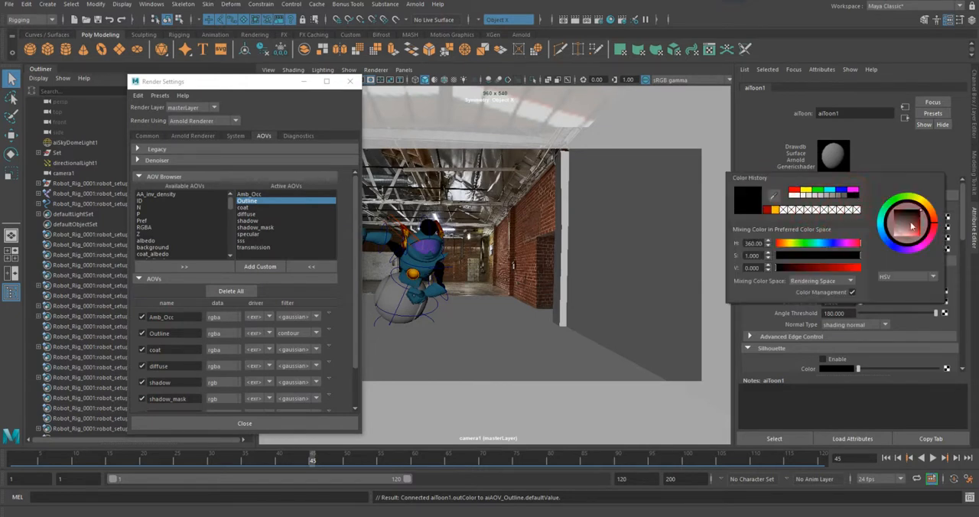
left_click_drag(923, 230, 922, 219)
left_click(892, 151)
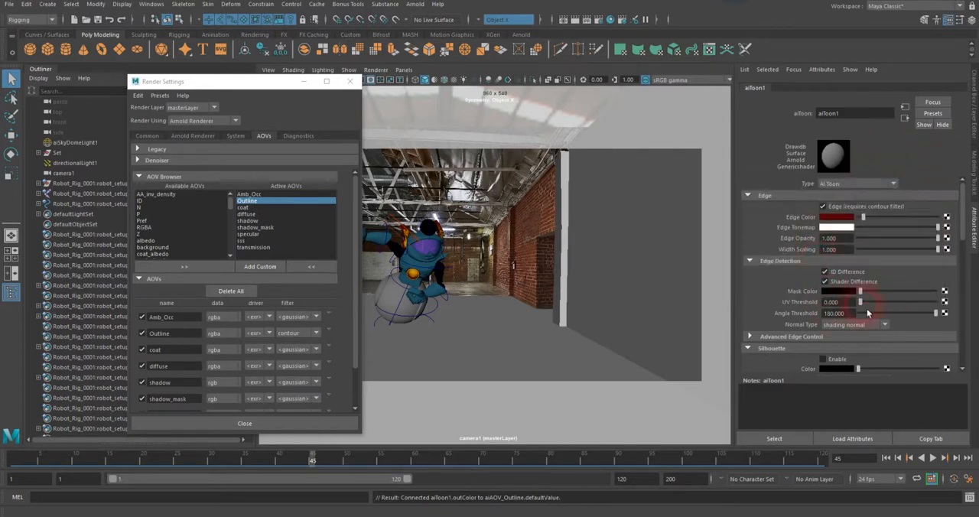
Step: Set the aiToon shader's base and specular weights to 0, and check its transmission settings
scroll(815, 300, "down", 4)
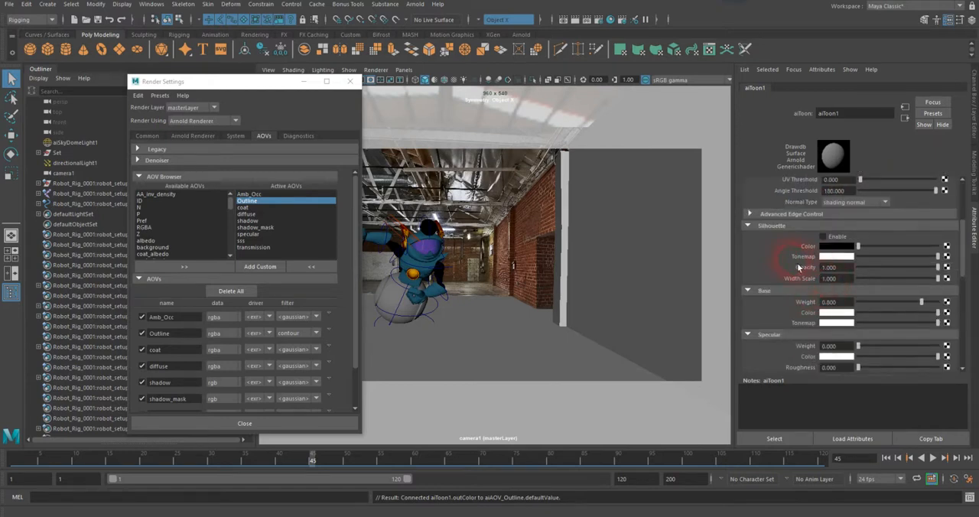
scroll(836, 260, "down", 2)
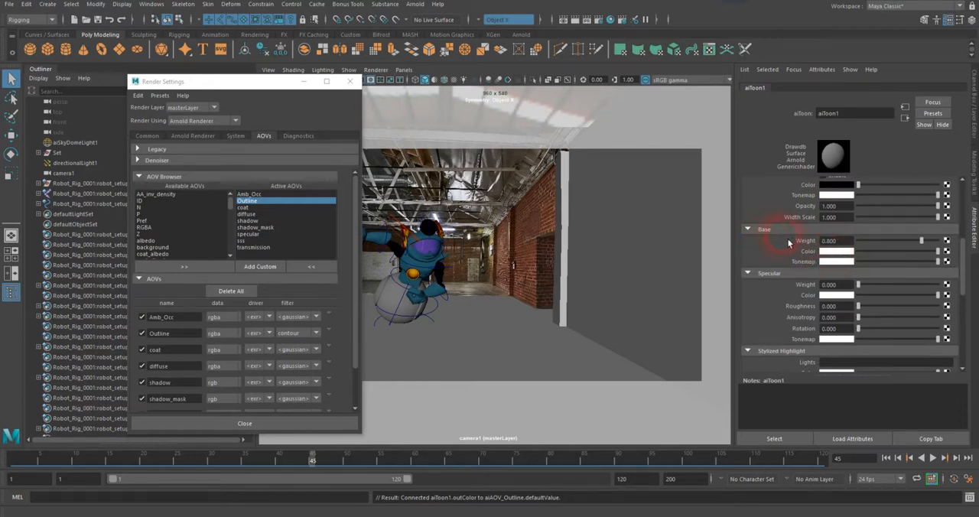
left_click_drag(920, 241, 806, 253)
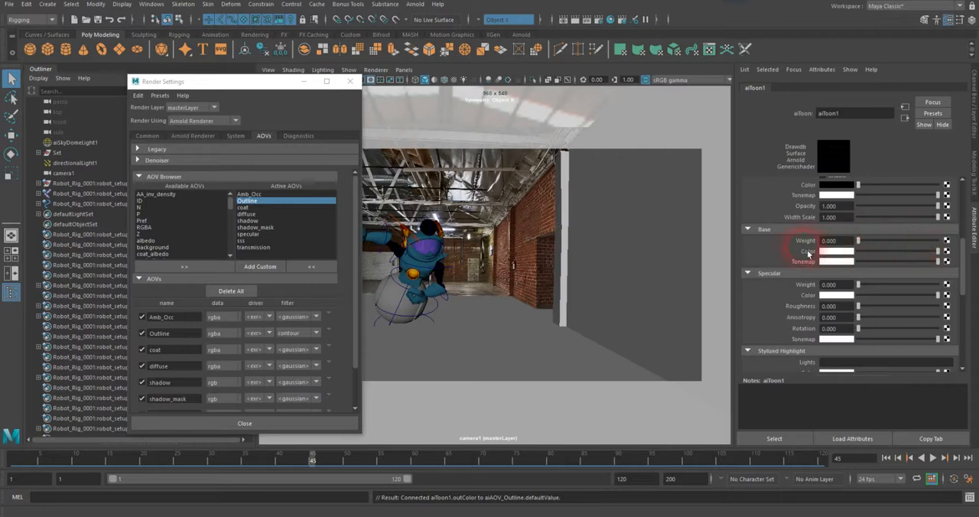
left_click_drag(859, 286, 787, 306)
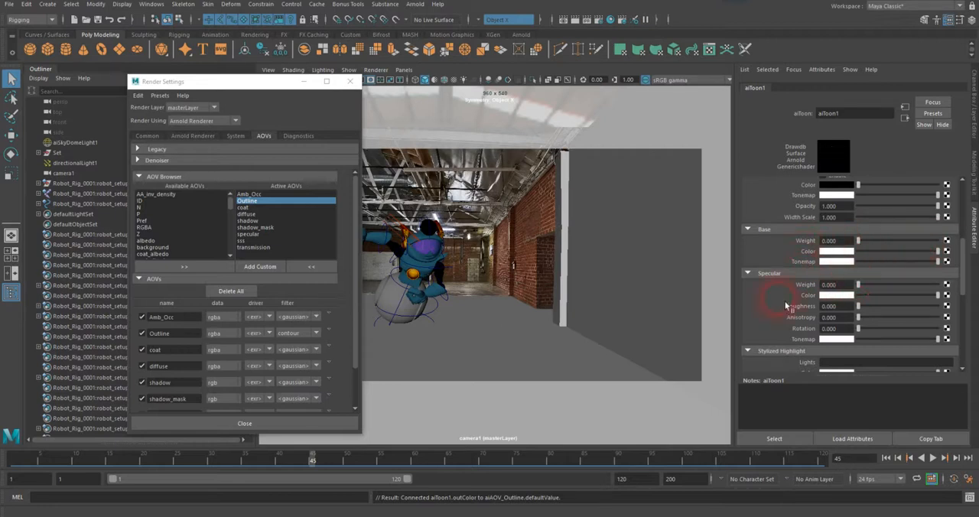
scroll(788, 306, "down", 3)
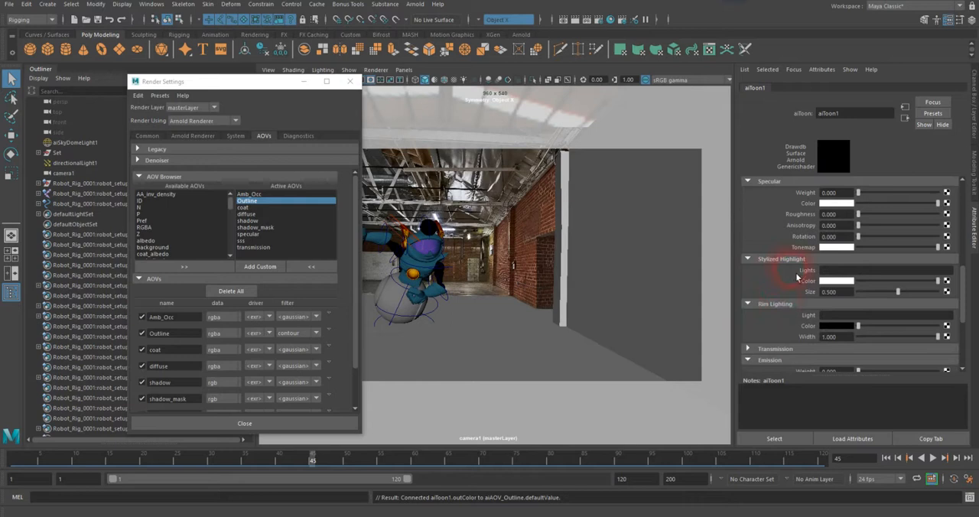
scroll(798, 276, "down", 1)
left_click(748, 288)
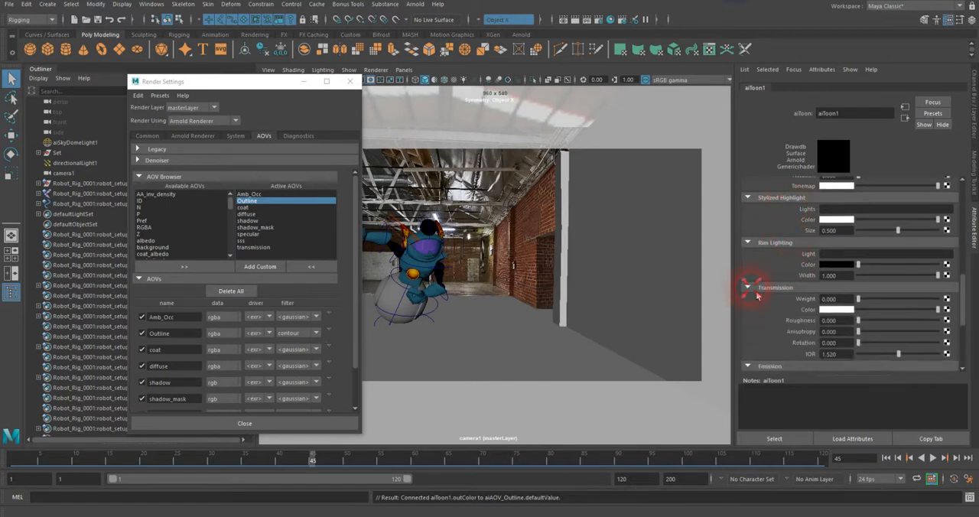
left_click(749, 289)
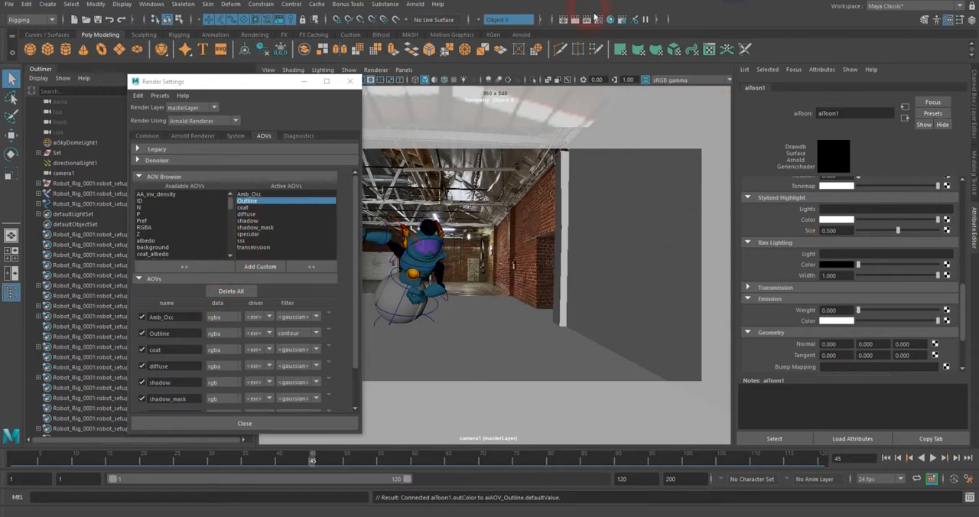
Step: Open the Arnold RenderView and switch its display from a single channel to full color
left_click(414, 4)
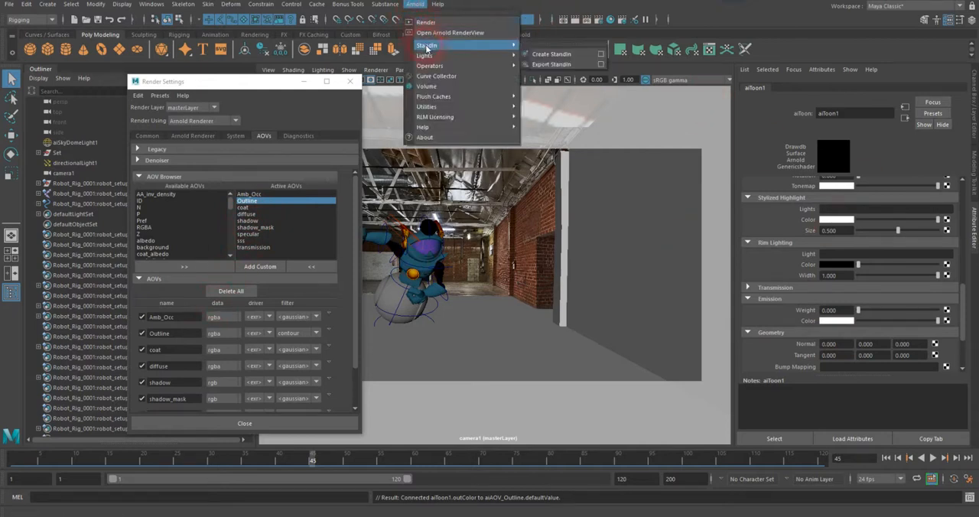
left_click(450, 32)
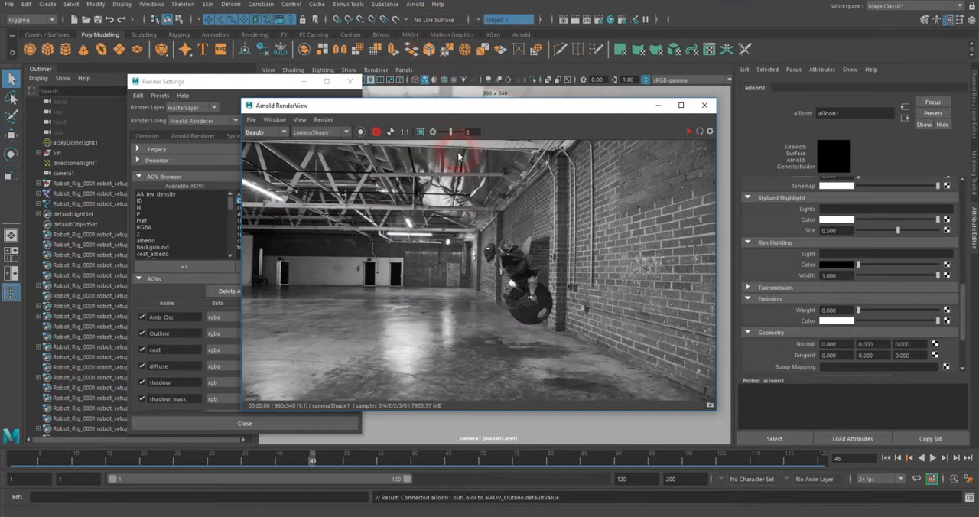
left_click(375, 133)
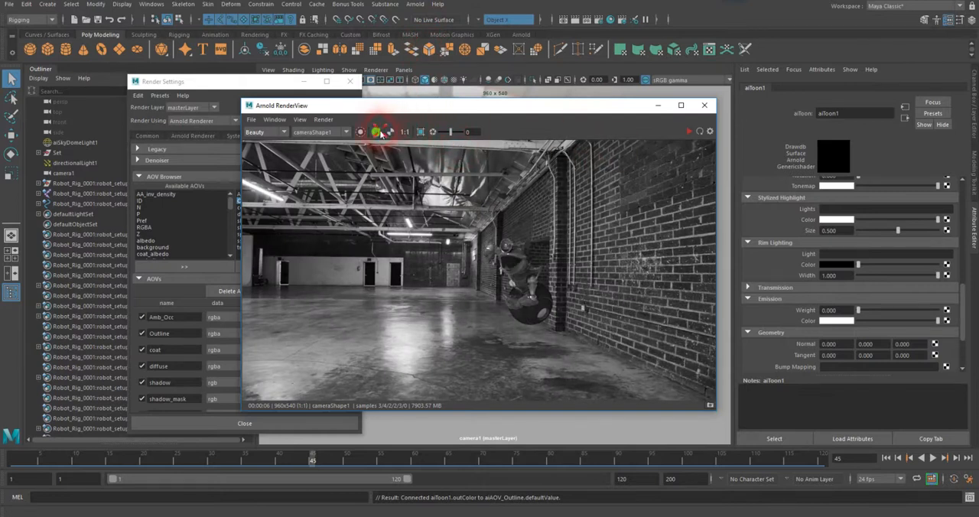
left_click(376, 133)
left_click(373, 135)
left_click(375, 133)
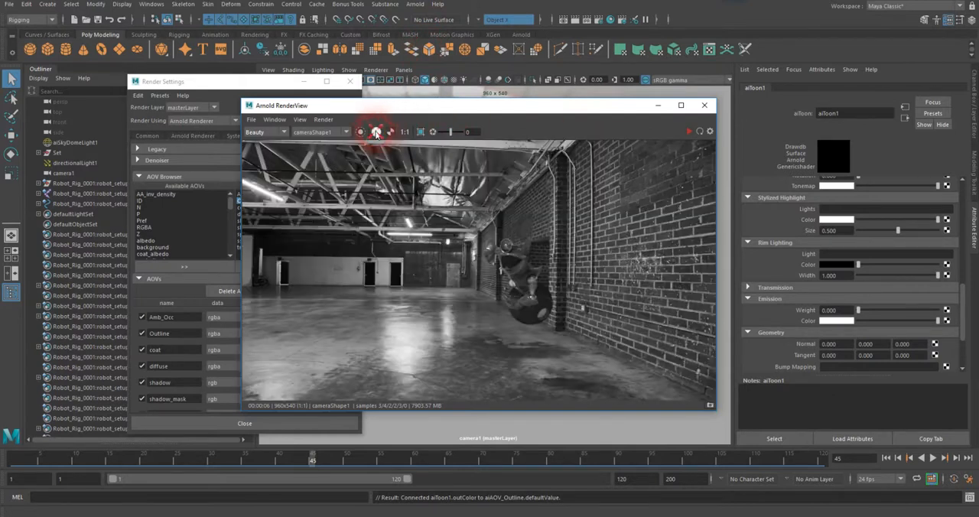
left_click(390, 133)
left_click(389, 133)
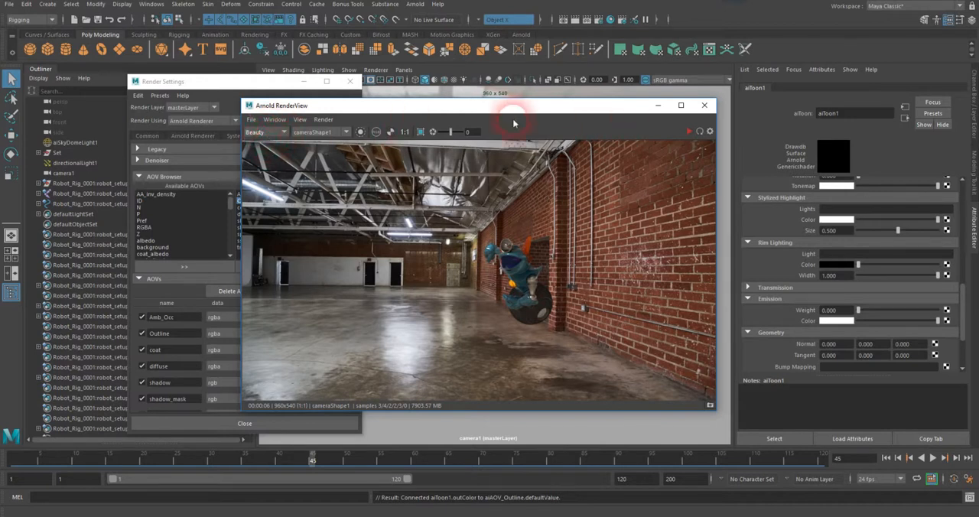
Step: Render the scene in the Arnold RenderView, stop the render and display the Outline AOV
left_click(688, 131)
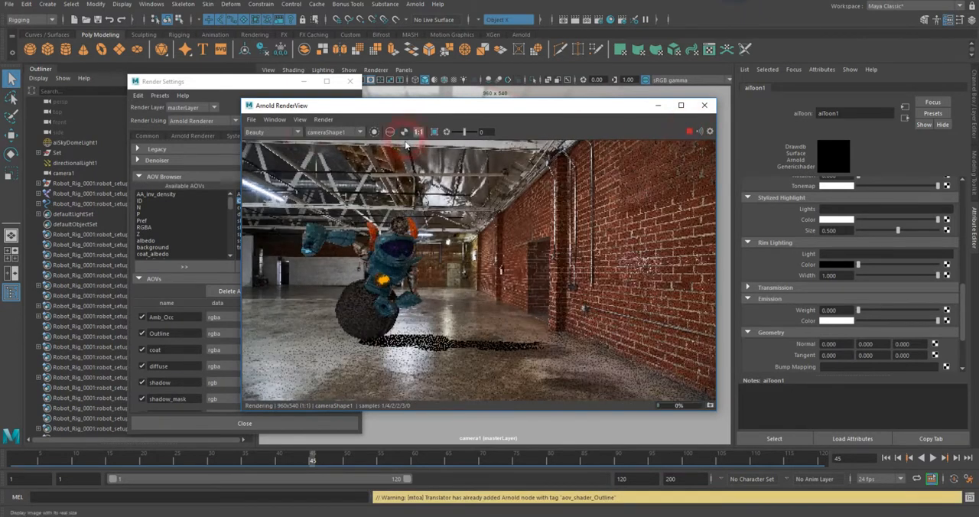
left_click(681, 131)
left_click(289, 134)
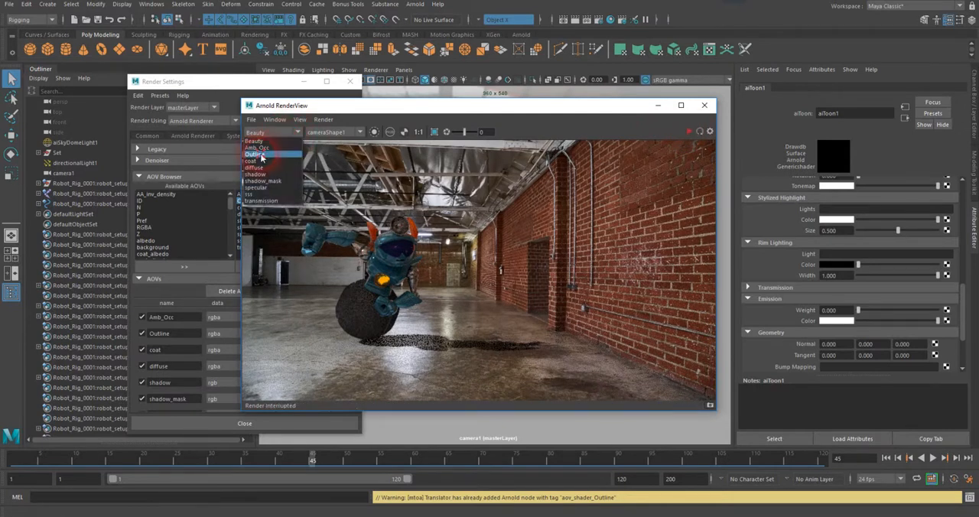
left_click(264, 154)
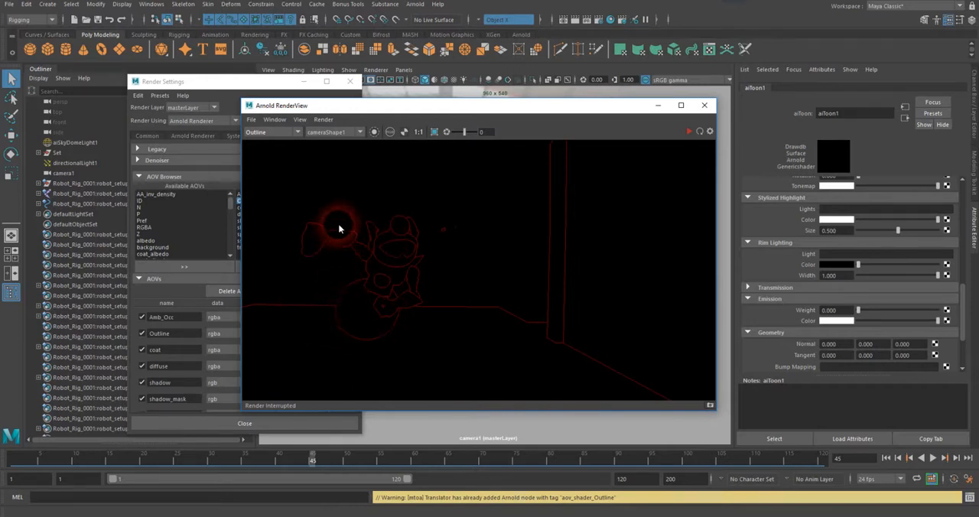
Step: Check the alpha channel of the Outline AOV and return to the color display
left_click(402, 132)
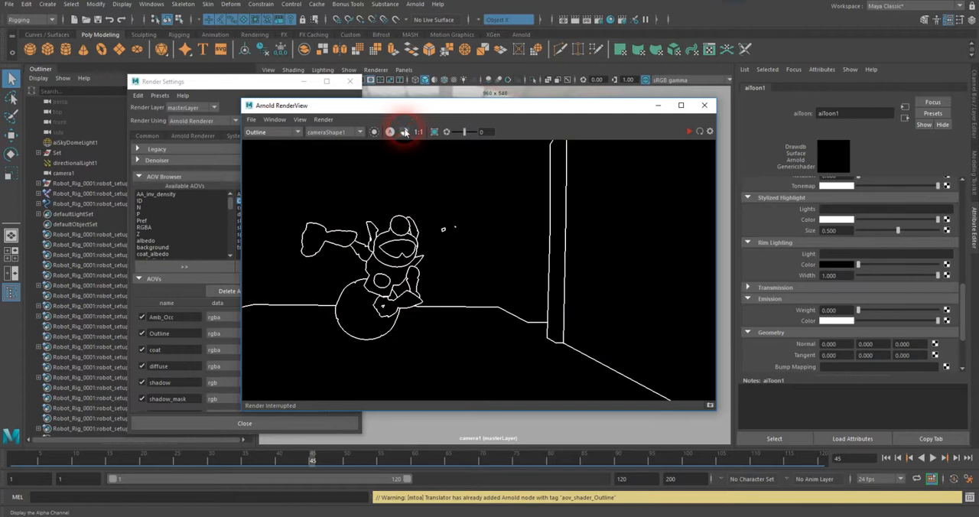
left_click(403, 131)
left_click(402, 131)
left_click(403, 132)
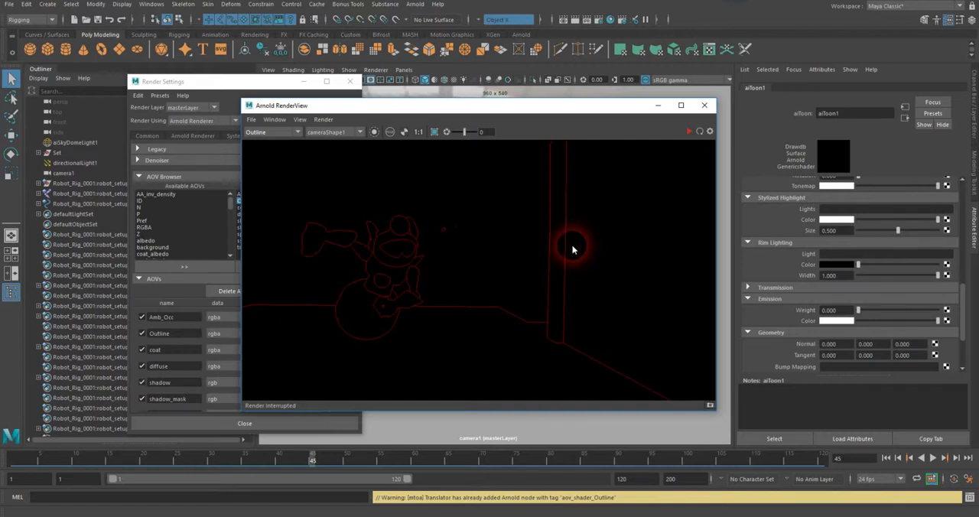
Step: Open Render Setup and create a render layer named Character
left_click_drag(576, 108, 427, 121)
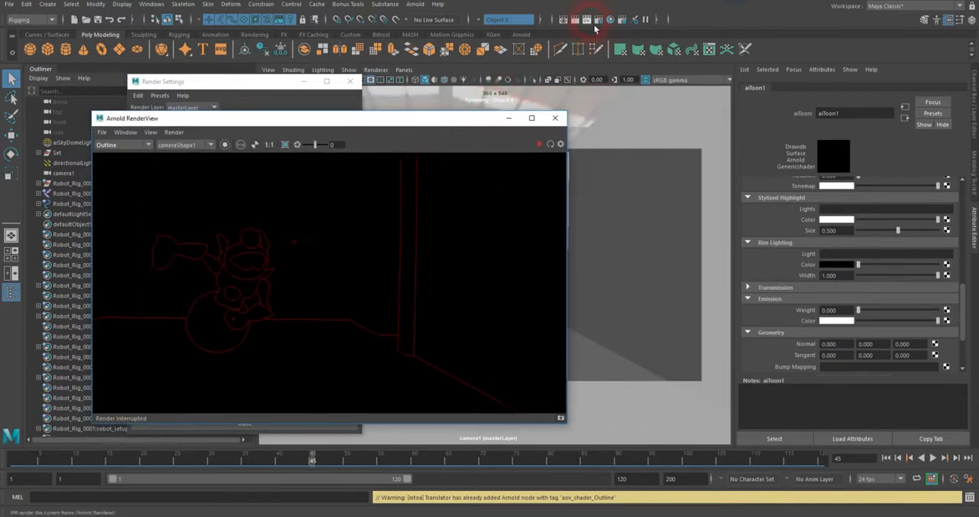
left_click(627, 25)
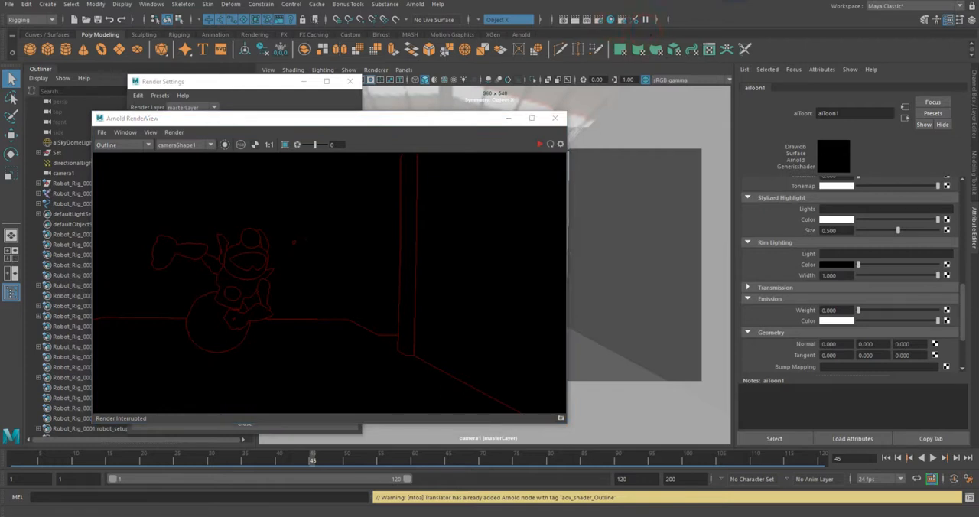
left_click_drag(808, 68, 605, 107)
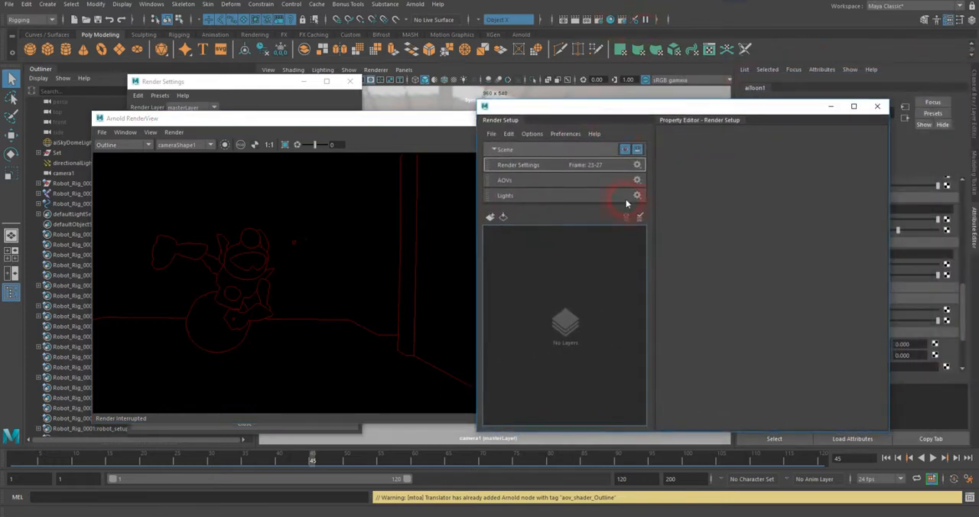
left_click(490, 217)
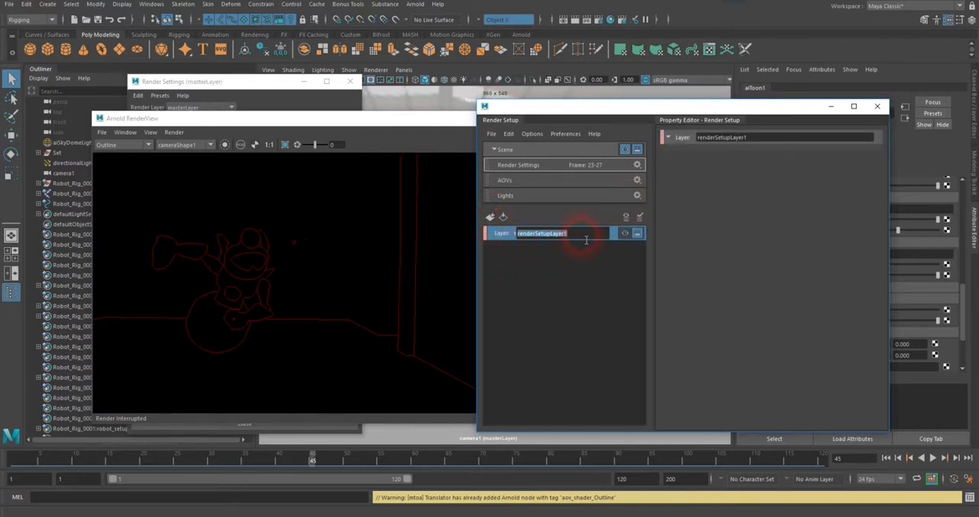
type("Character")
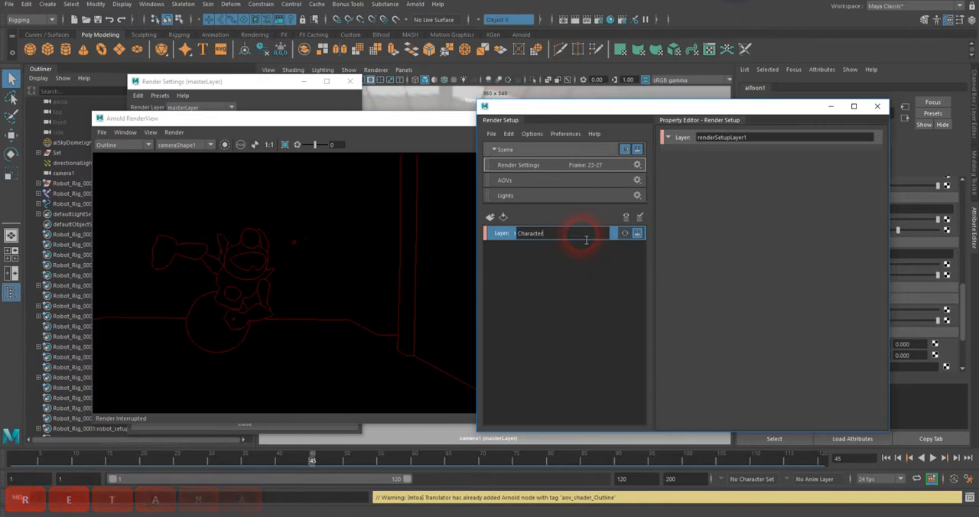
key("Return")
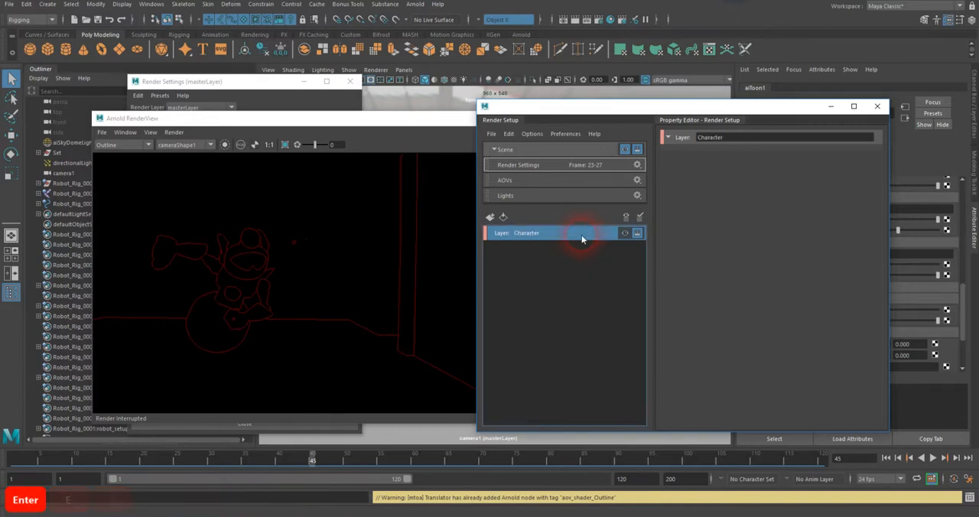
Step: Create a collection in the Character layer and name it Character_Collct
right_click(534, 230)
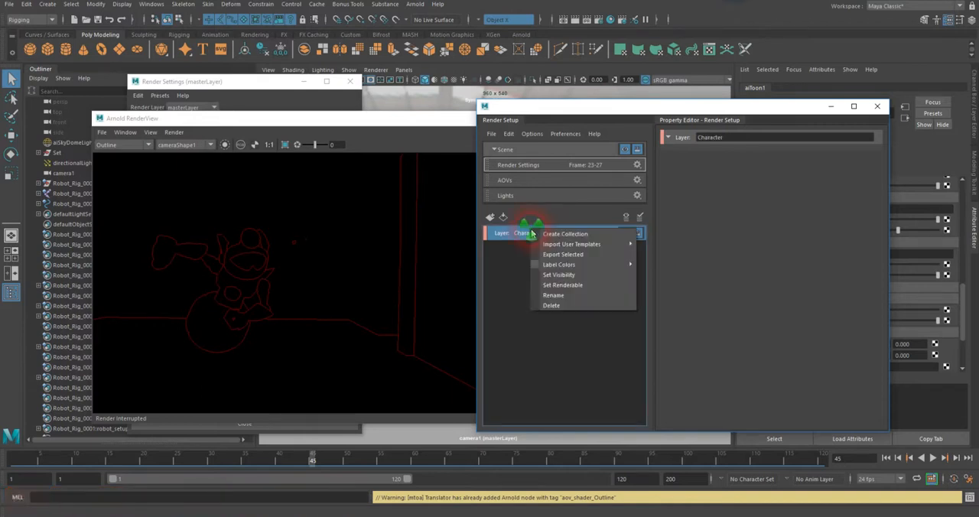
left_click(552, 237)
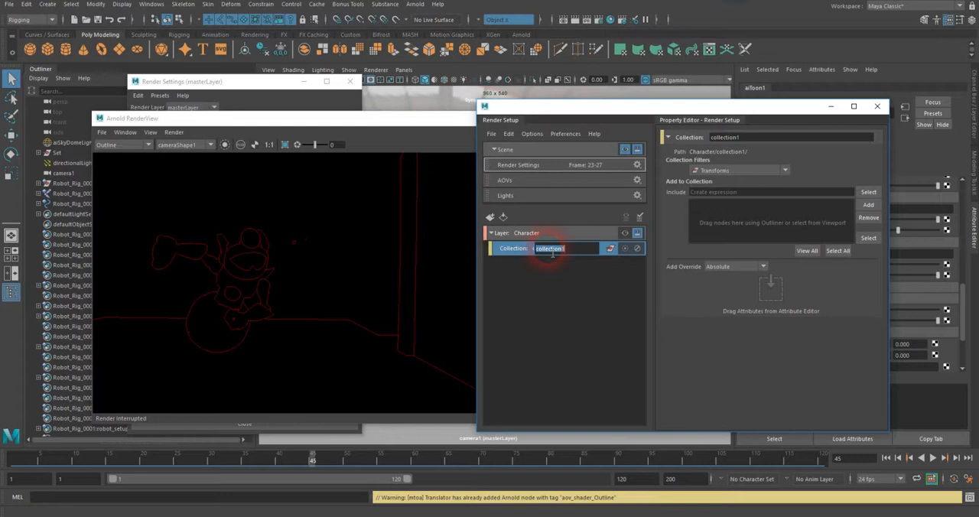
type("Charat")
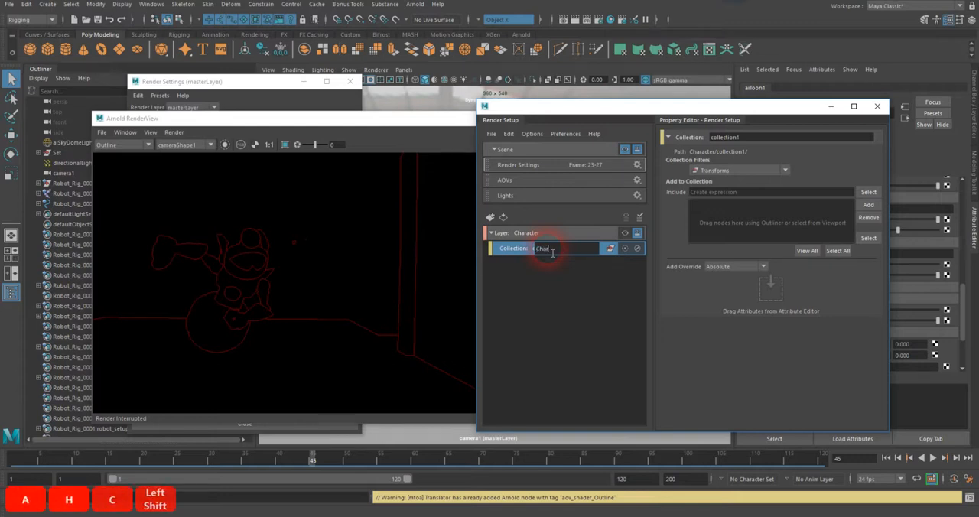
key("BackSpace")
type("cter")
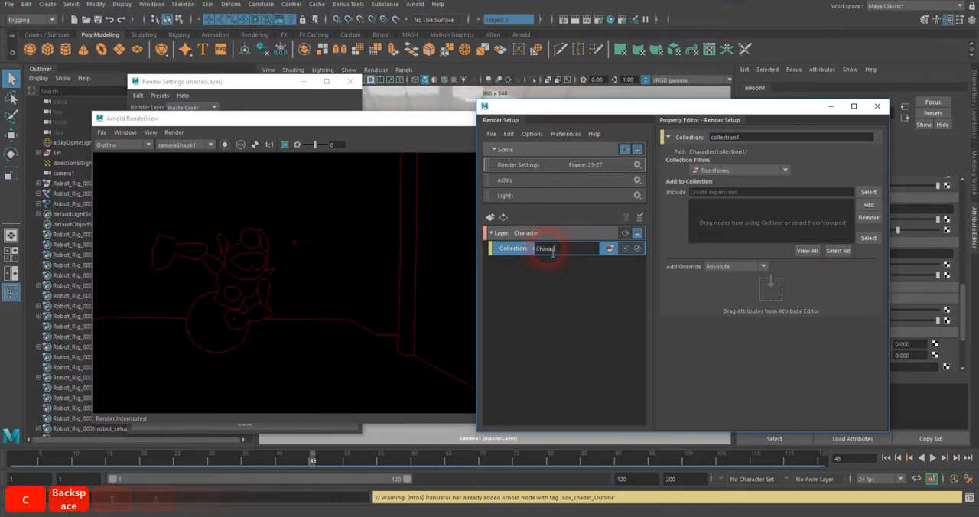
left_click(561, 274)
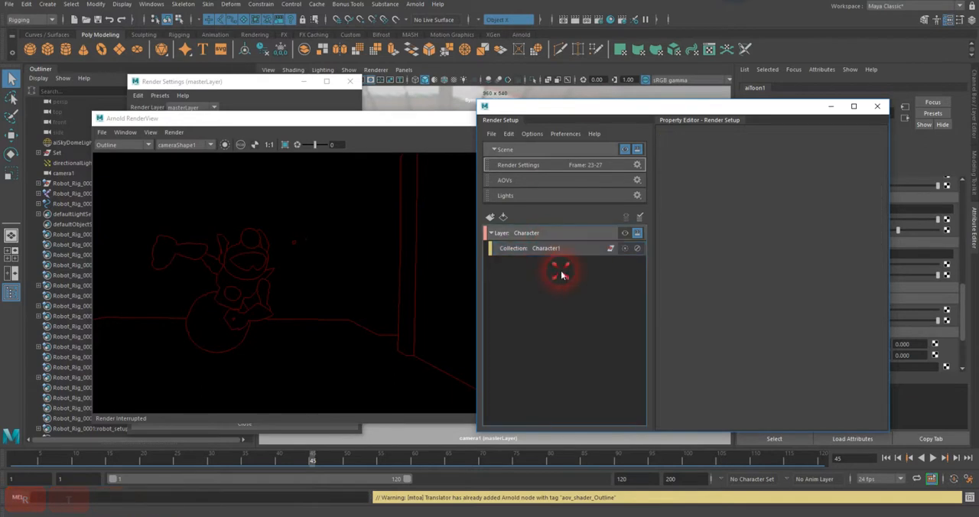
double_click(552, 250)
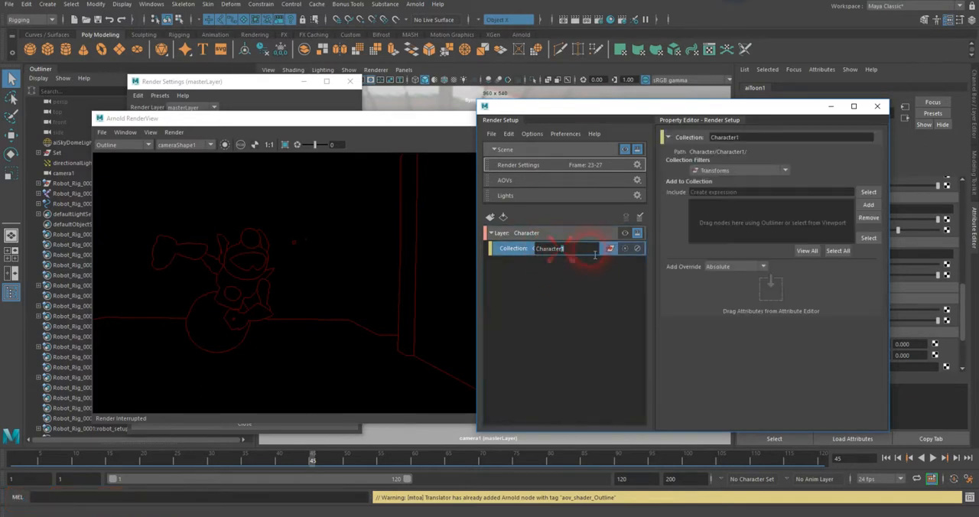
type("_Collct")
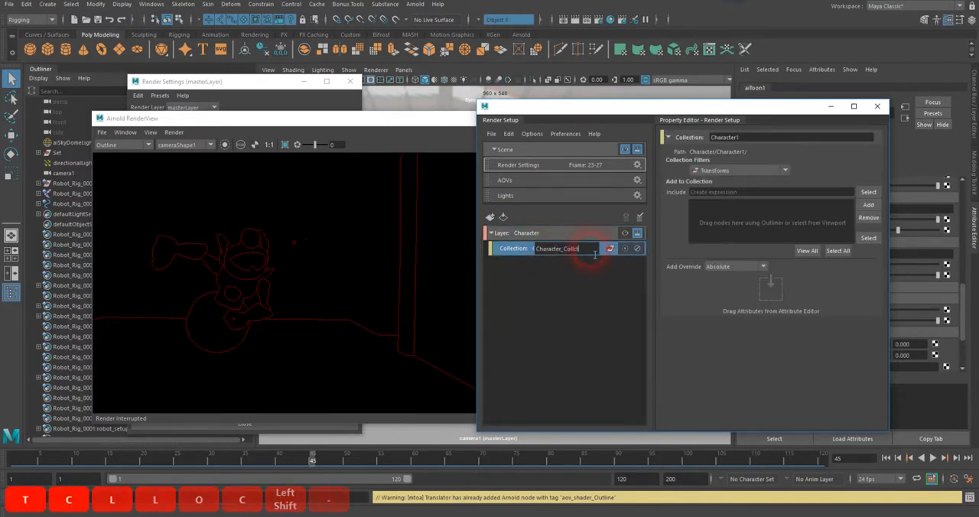
key("Return")
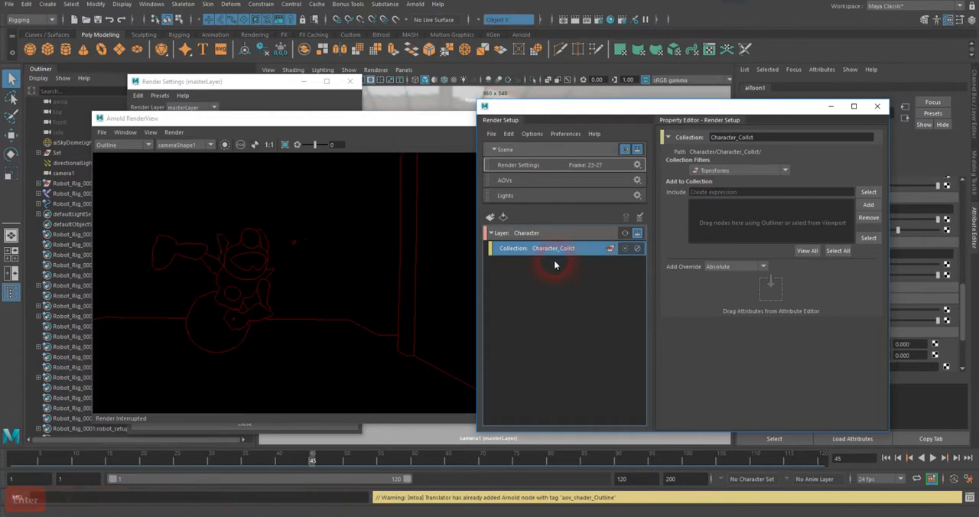
Step: Add the directional light, the sky dome light and the robot_setupGeo group with all its geometry to the Character_Collct collection
left_click_drag(392, 121, 978, 157)
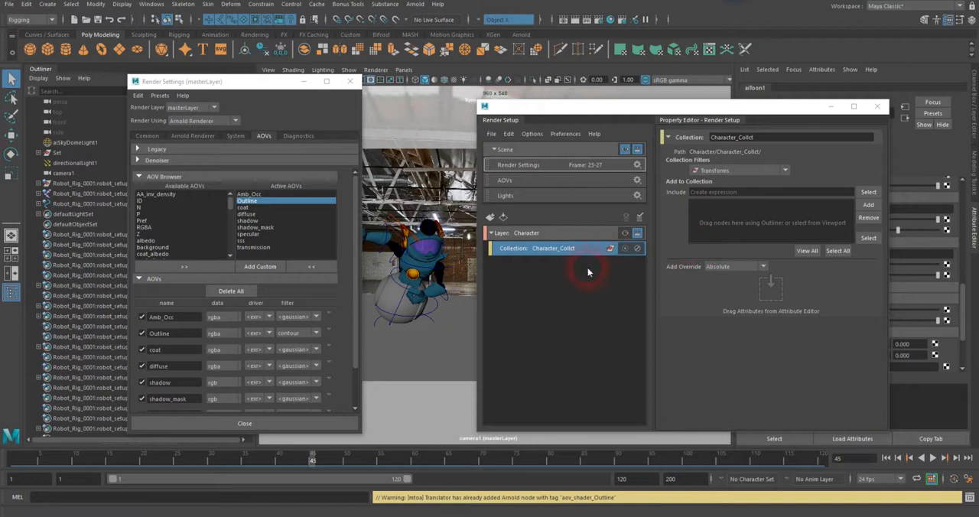
left_click_drag(230, 87, 288, 91)
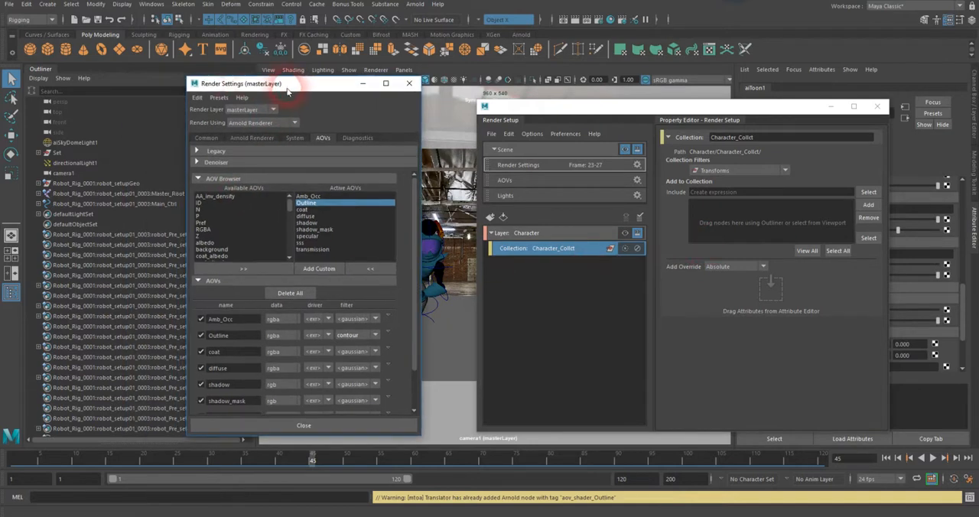
left_click(77, 166)
left_click(81, 144, "ctrl")
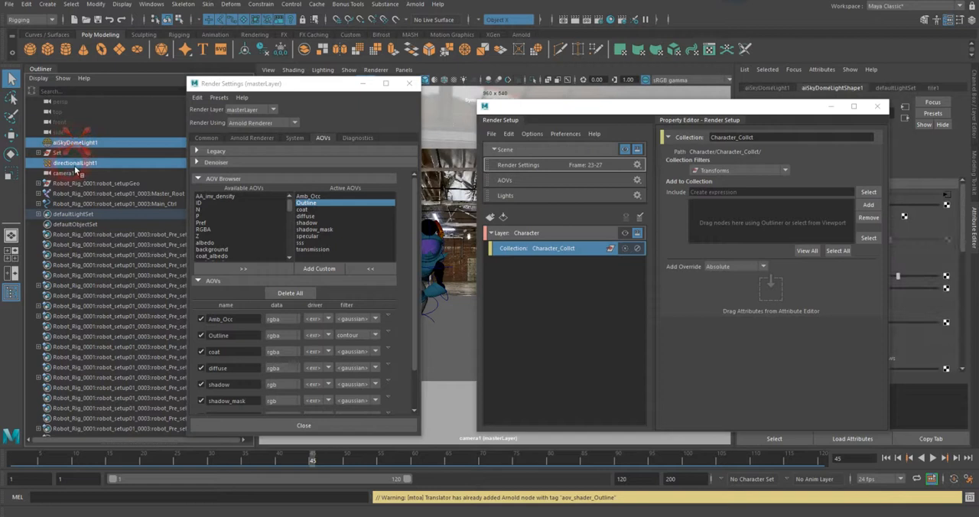
left_click(39, 183)
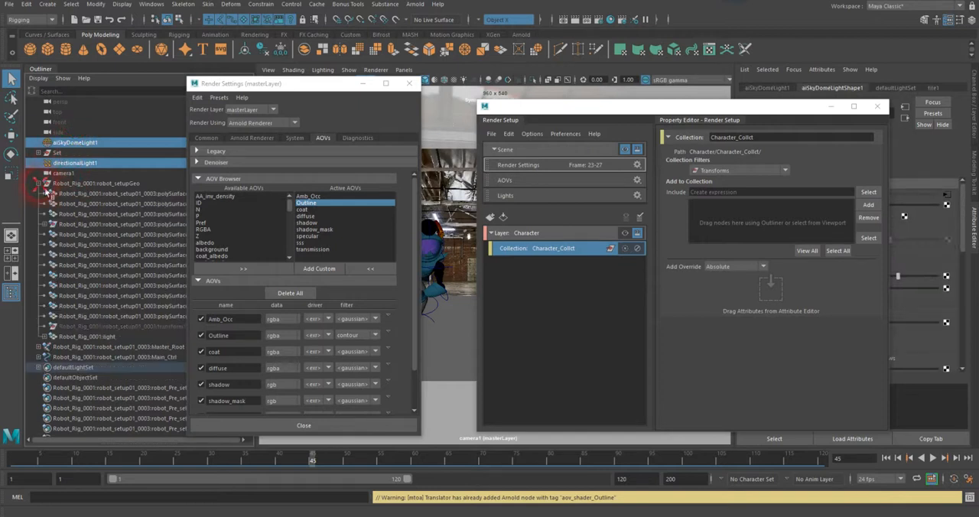
left_click(89, 191, "ctrl")
left_click(98, 339, "ctrl+shift")
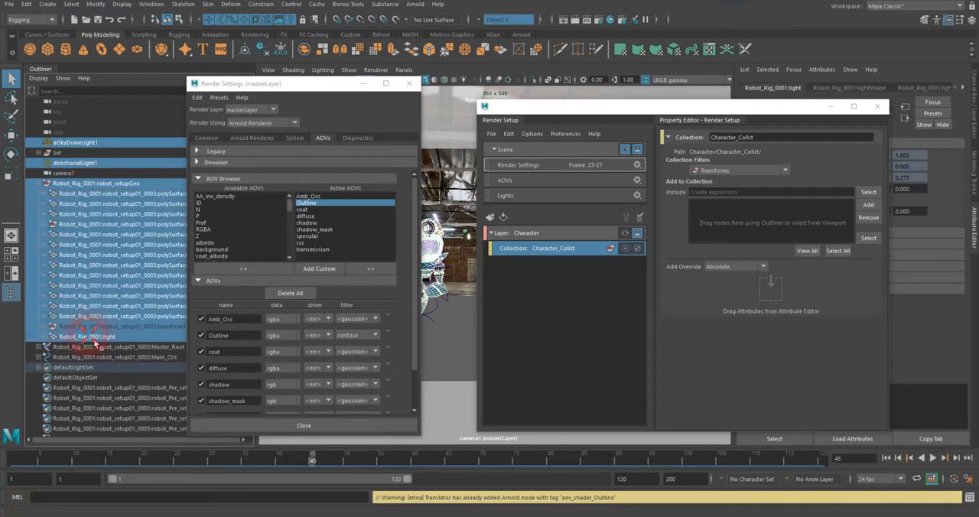
left_click(868, 204)
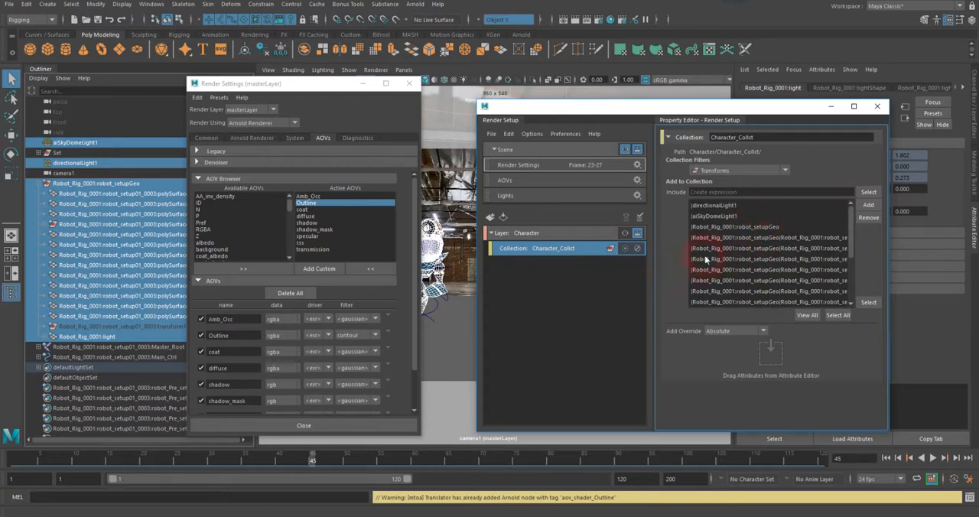
Step: Make the Character layer the visible one and render it in the Arnold RenderView
left_click(625, 233)
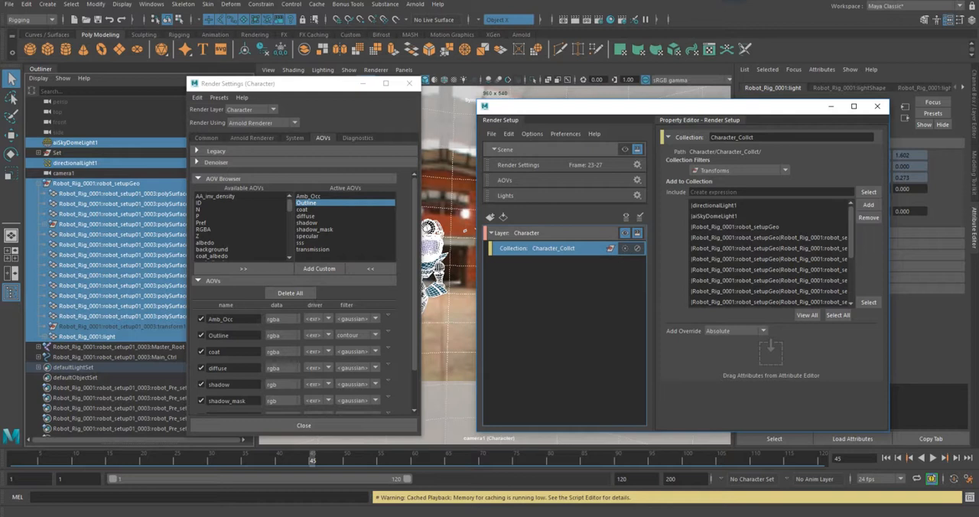
left_click_drag(818, 77, 372, 120)
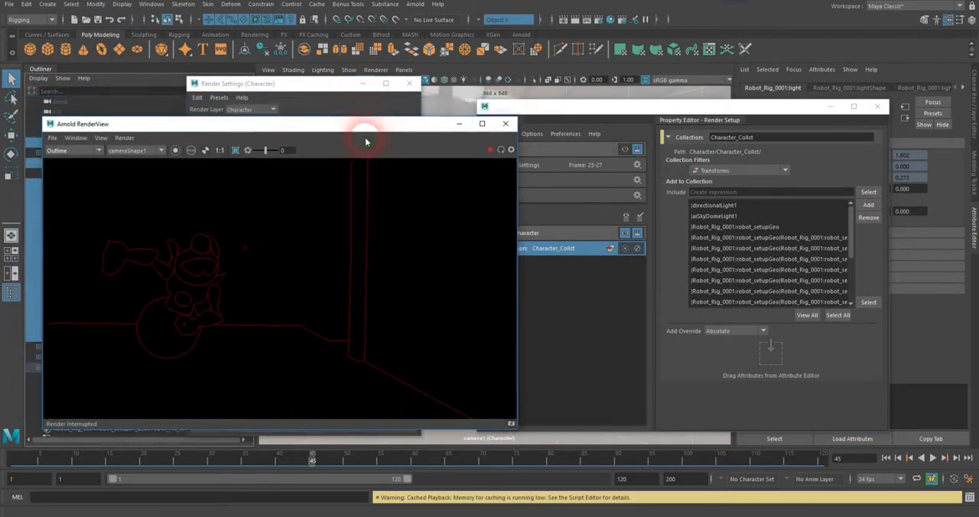
left_click(487, 151)
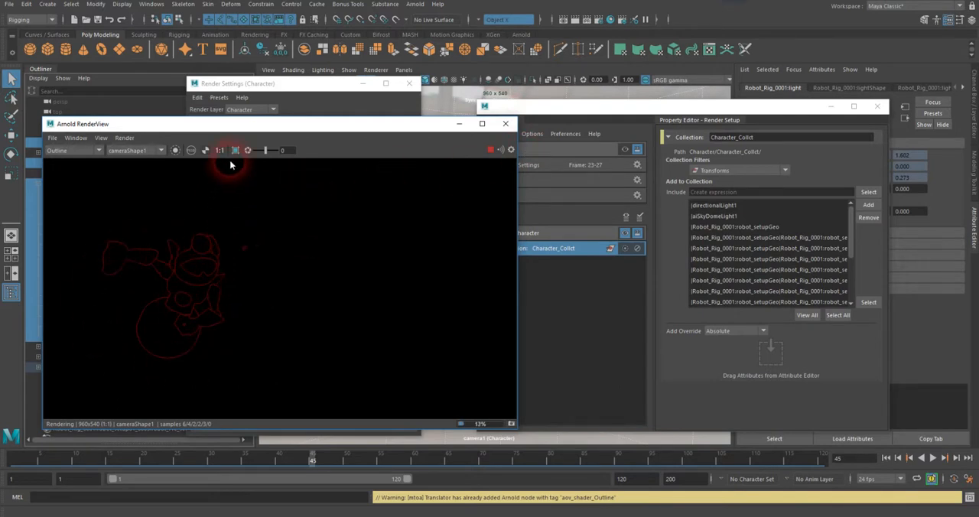
Step: Check the alpha channel of the Character layer's Outline AOV, return to the color display and stop the render
left_click(206, 151)
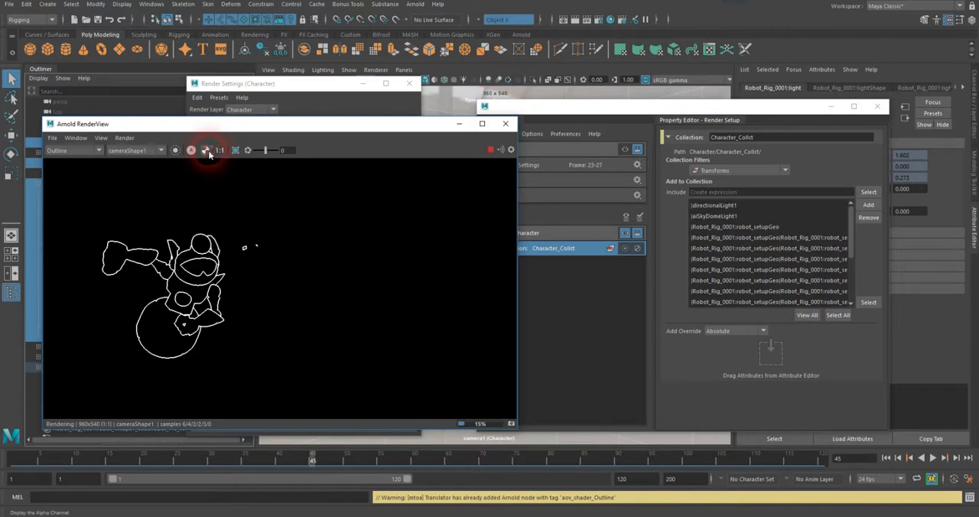
left_click(207, 150)
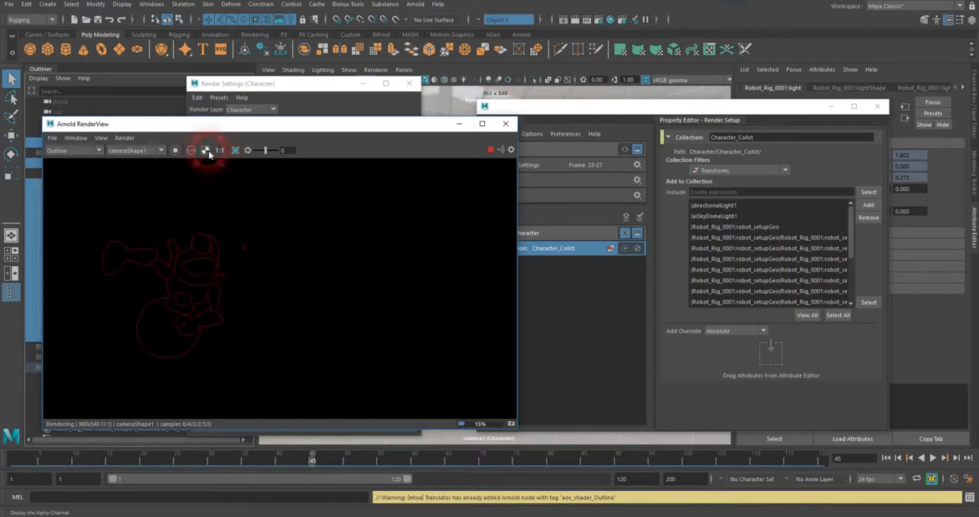
left_click(554, 335)
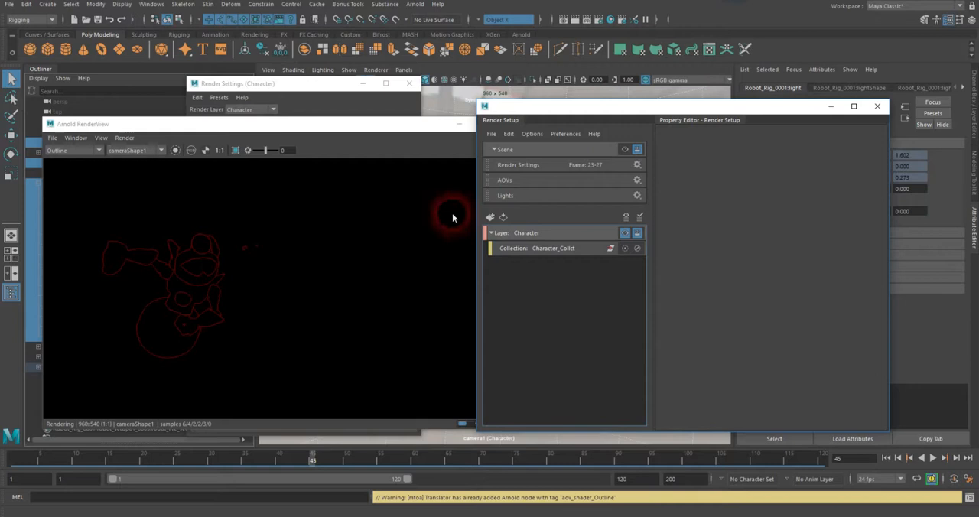
left_click(383, 125)
left_click(486, 150)
left_click(586, 302)
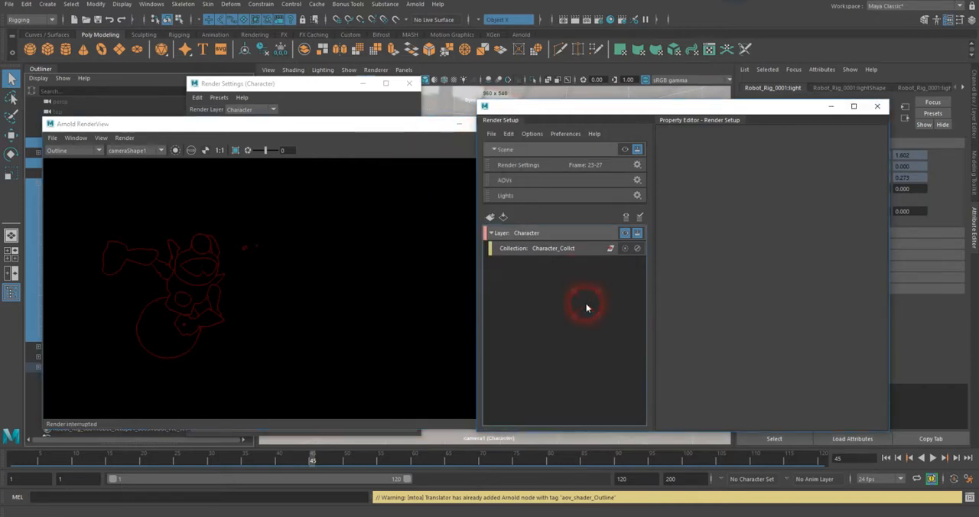
Step: Create a second render layer named All in Render Setup
left_click_drag(574, 102, 634, 104)
left_click(554, 211)
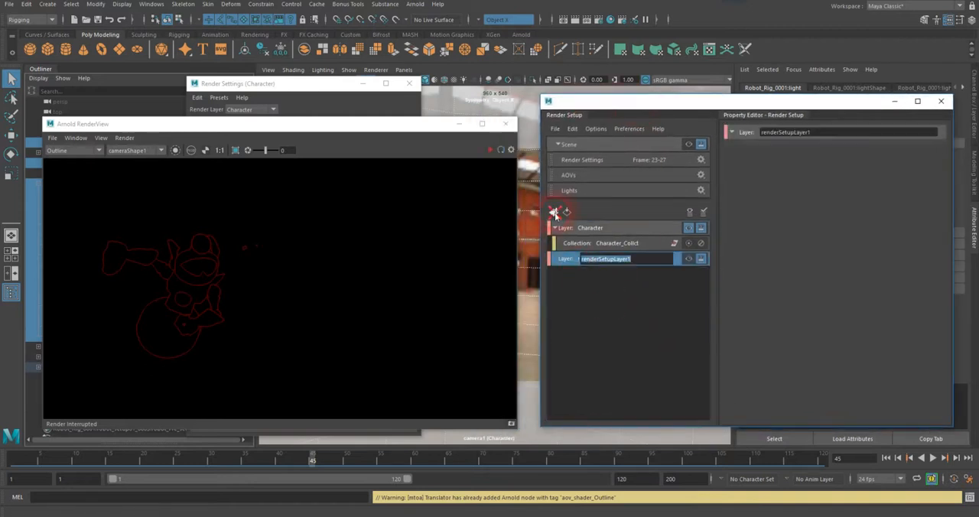
type("All")
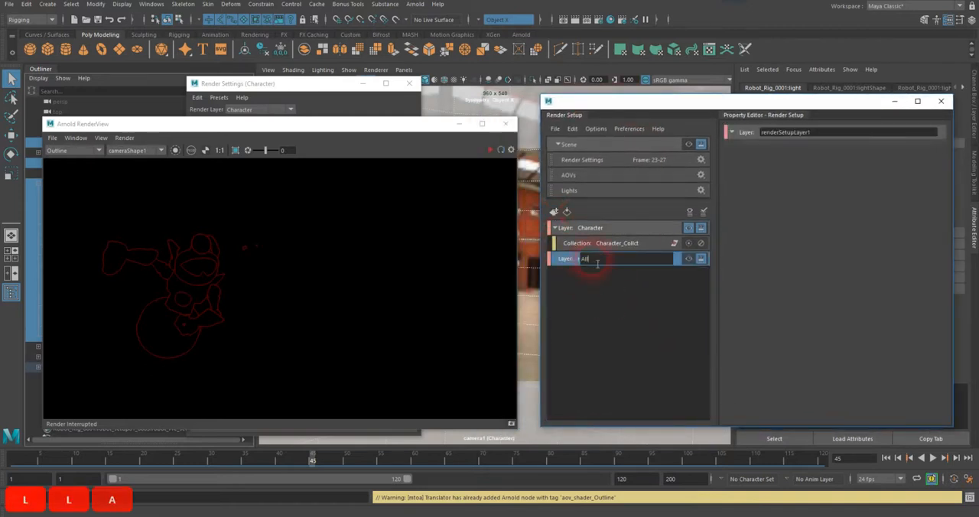
key("Return")
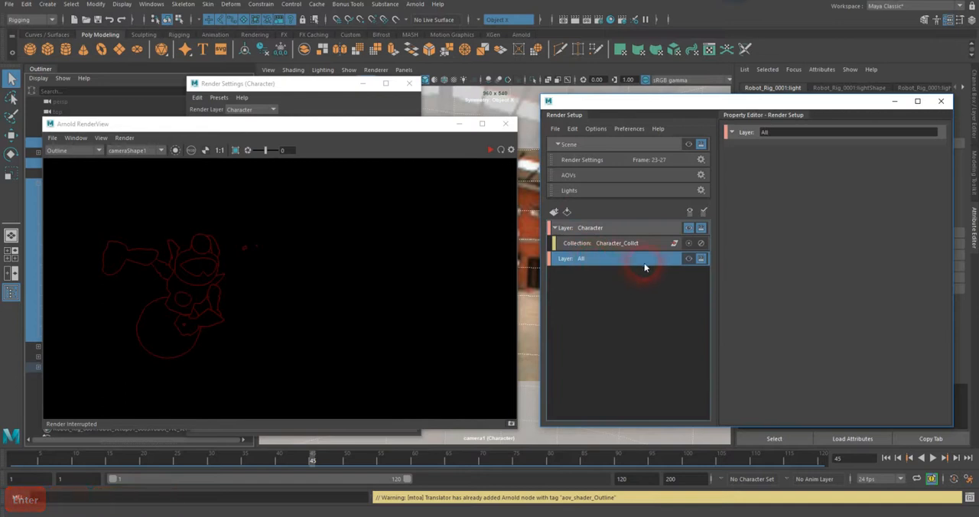
Step: Create a collection in the All layer and name it All_Collct
right_click(585, 260)
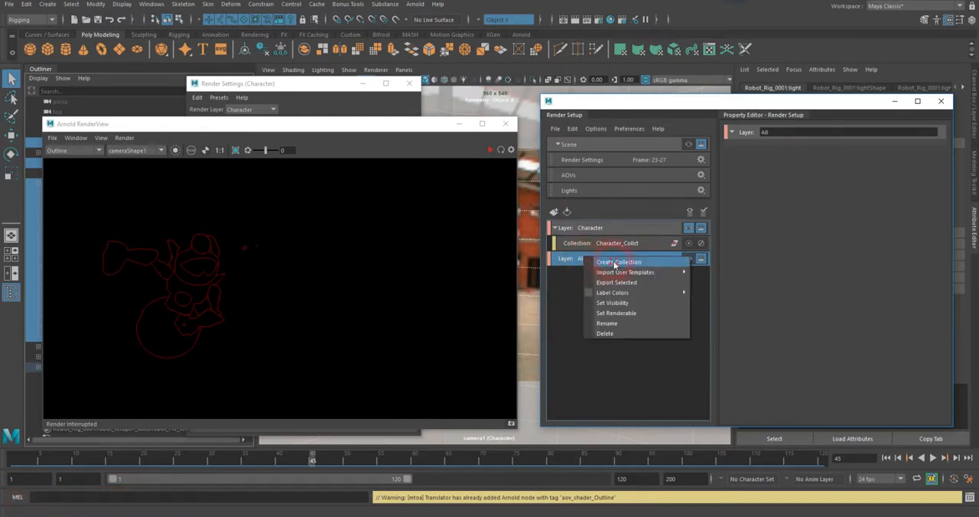
left_click(614, 261)
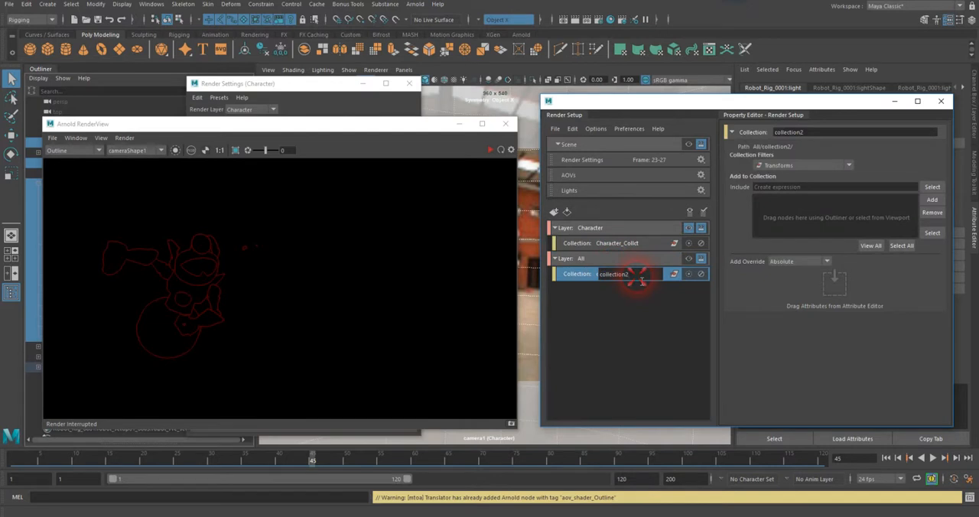
type("All_Collct")
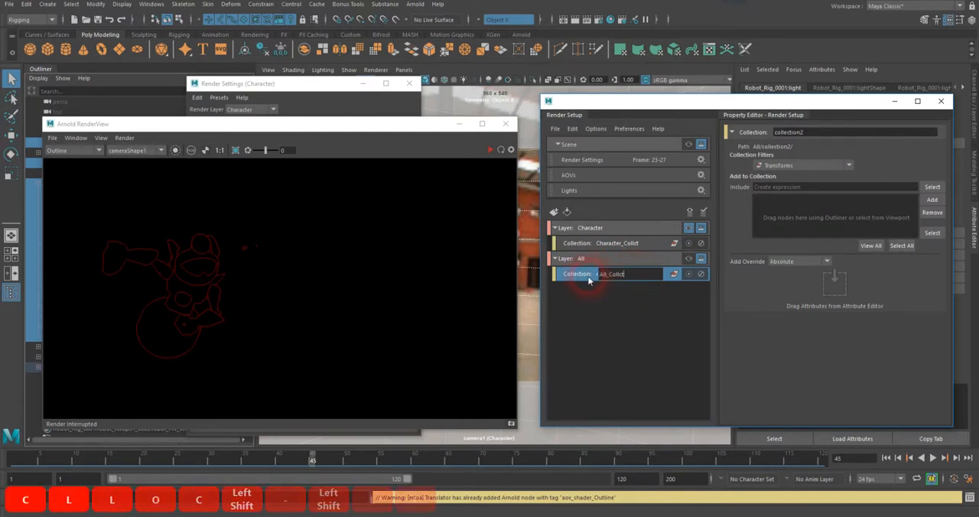
key("Return")
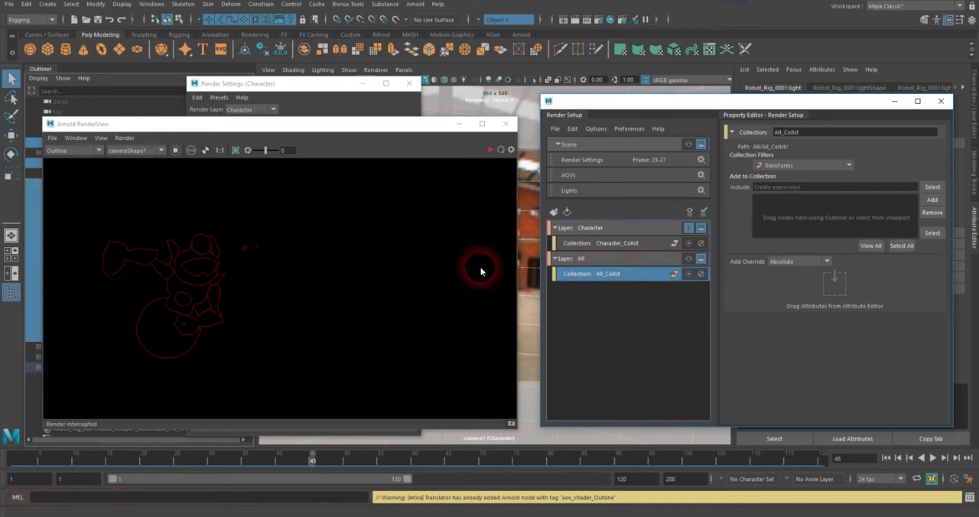
Step: Add the Set group, both lights and the robot geometry to the All_Collct collection and make the All layer visible
left_click_drag(329, 134, 978, 298)
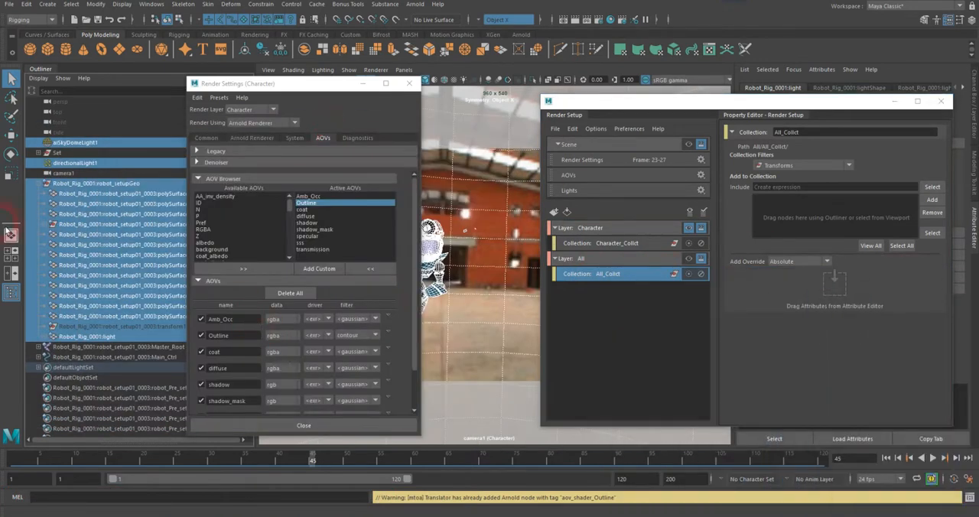
left_click(59, 152, "ctrl")
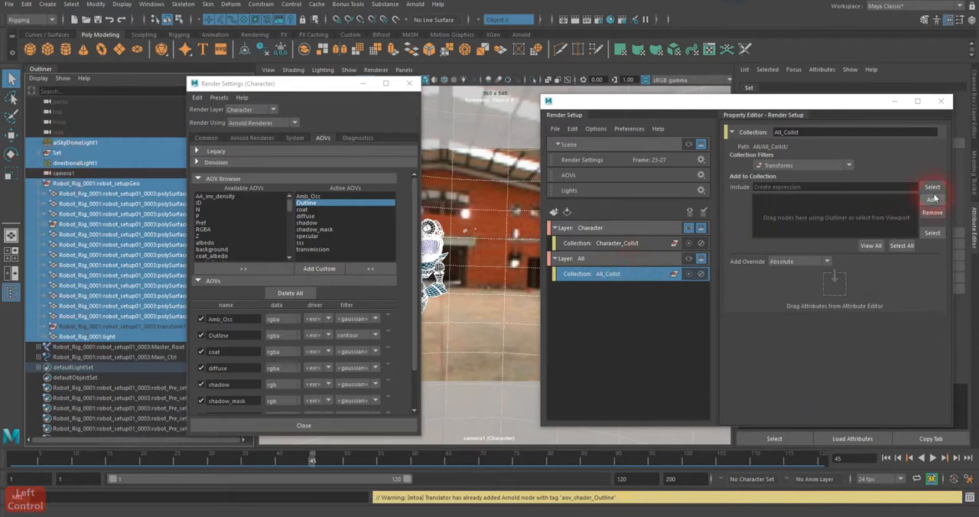
left_click(931, 200)
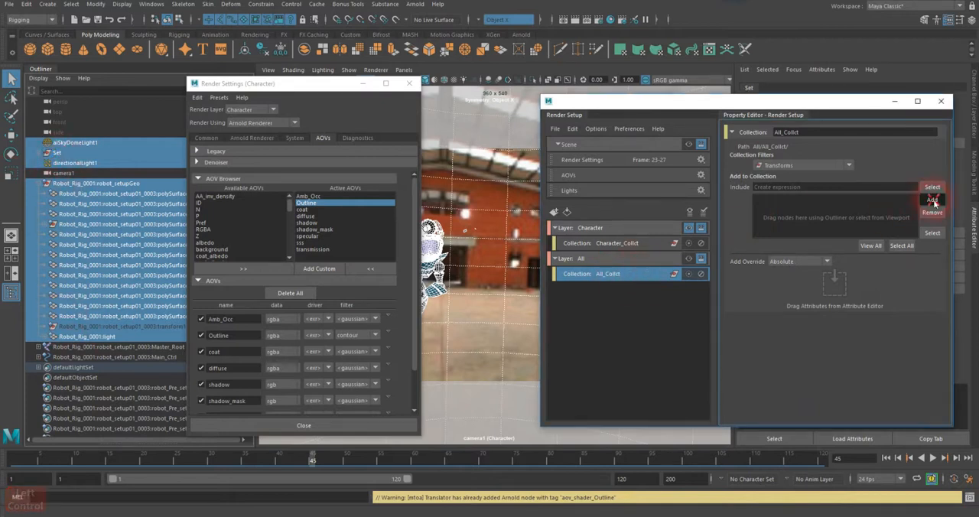
left_click(618, 258)
left_click(690, 259)
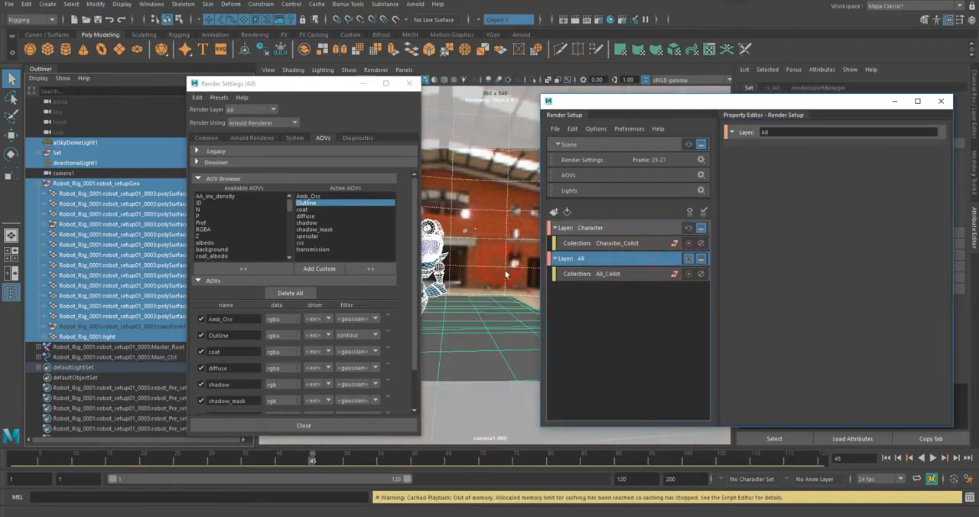
Step: Add an AOVs override to the All layer, show the full AOV list in Render Settings and select the layer
left_click(366, 315)
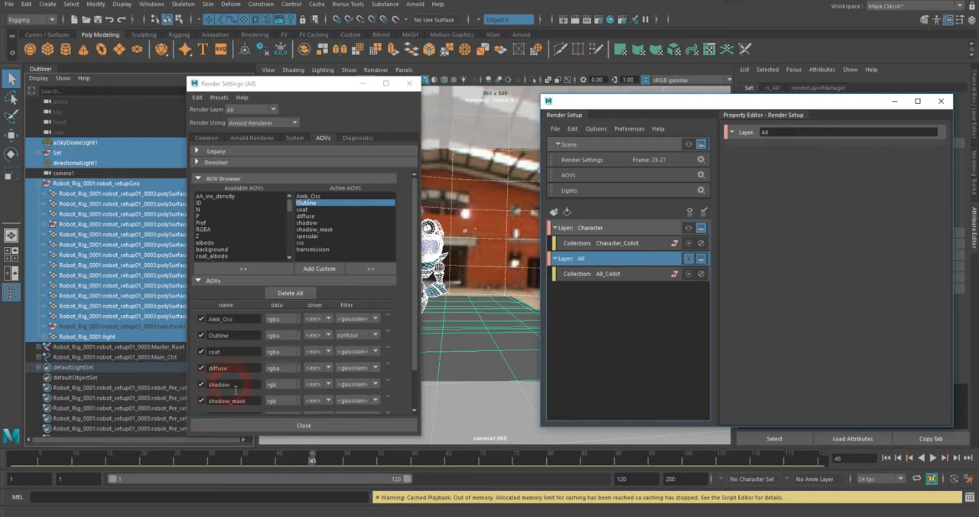
scroll(236, 390, "down", 3)
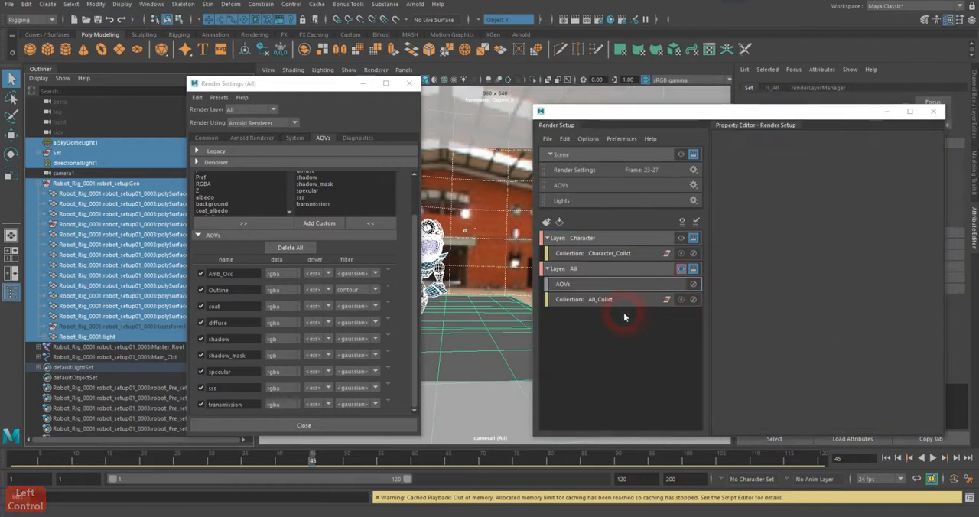
left_click(587, 275)
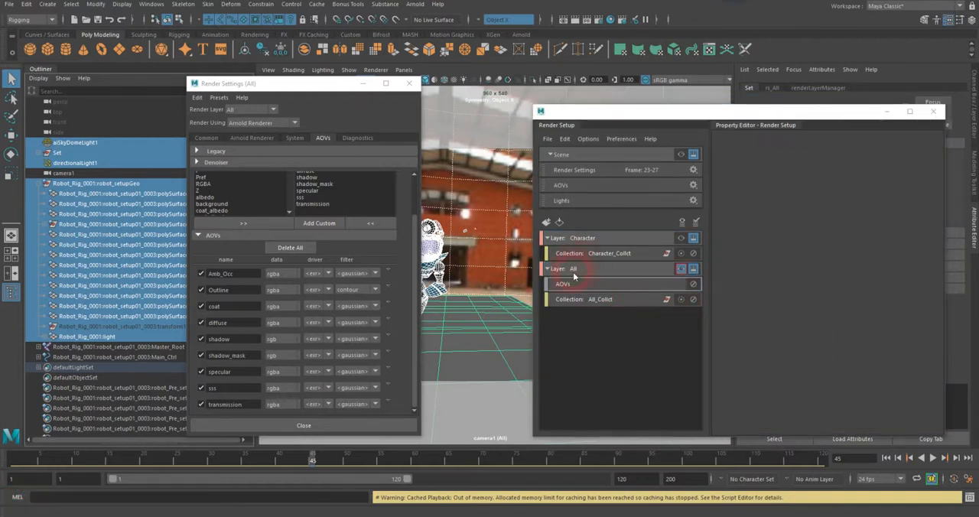
left_click(573, 271)
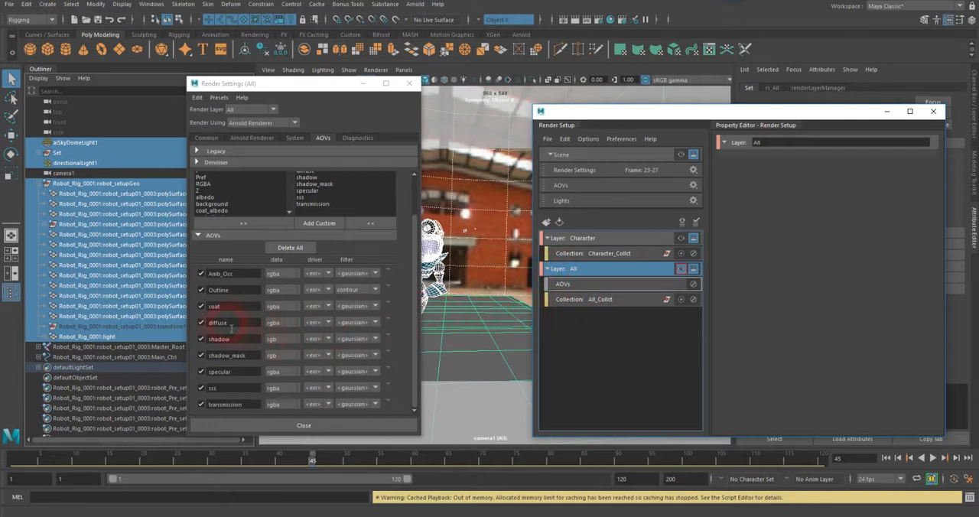
Step: Disable the Outline AOV for the All layer and create an absolute override for that setting on the visible layer
left_click(200, 290)
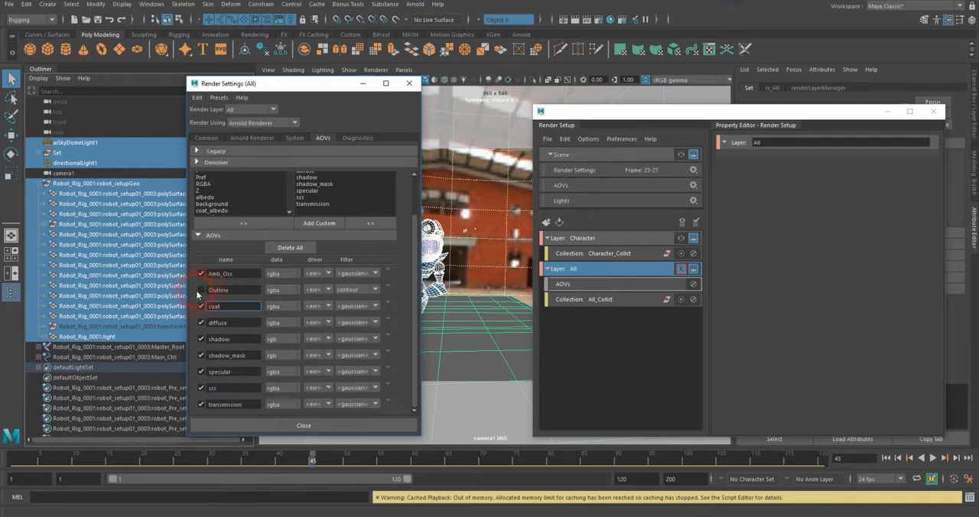
right_click(201, 294)
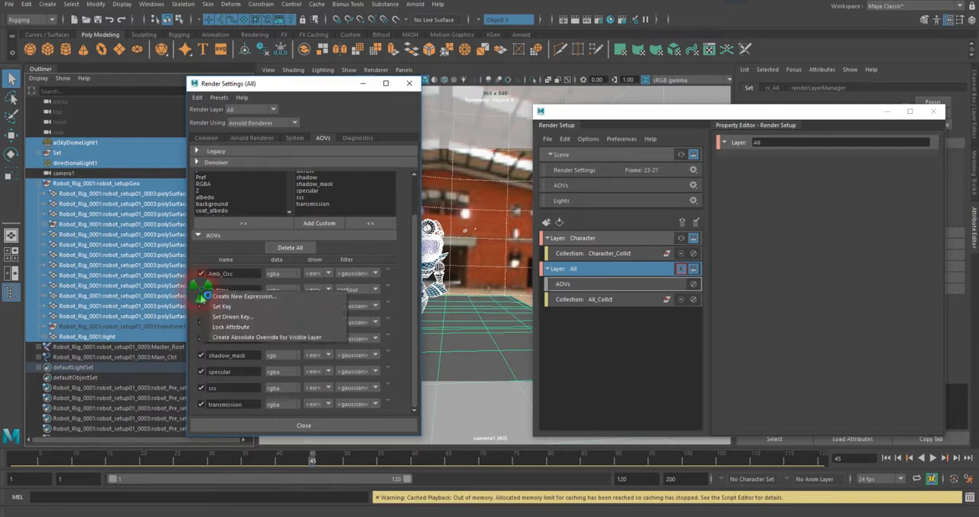
left_click(268, 337)
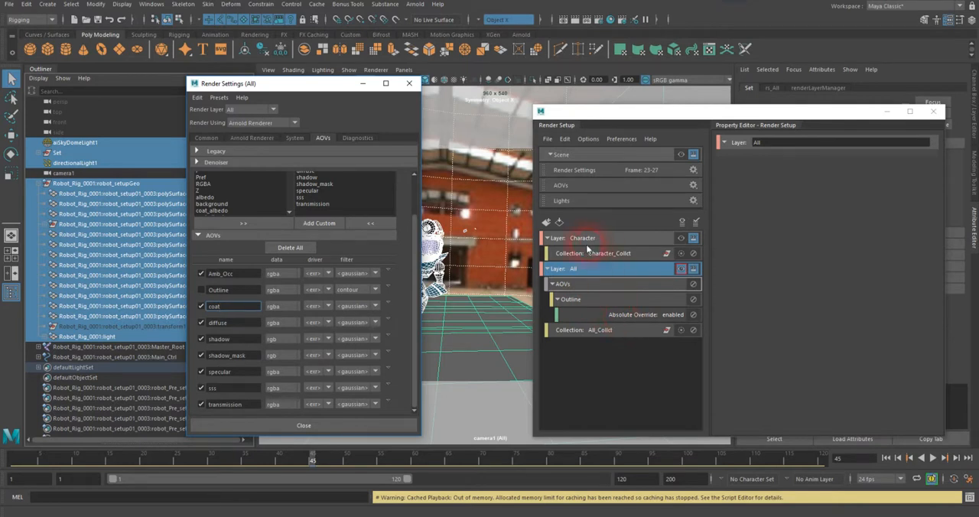
Step: Make the Character layer visible and disable its shadow_mask and shadow AOVs with absolute overrides for the visible layer
left_click(579, 241)
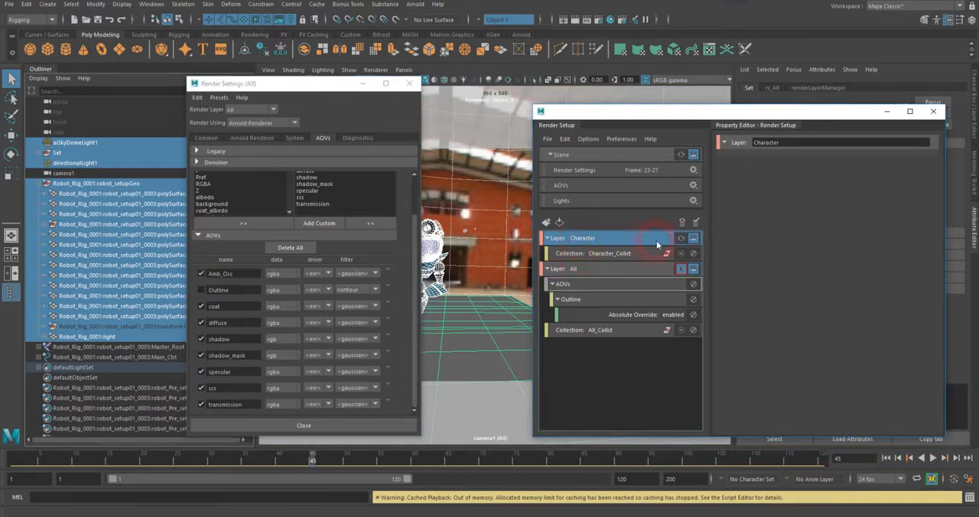
left_click(679, 239)
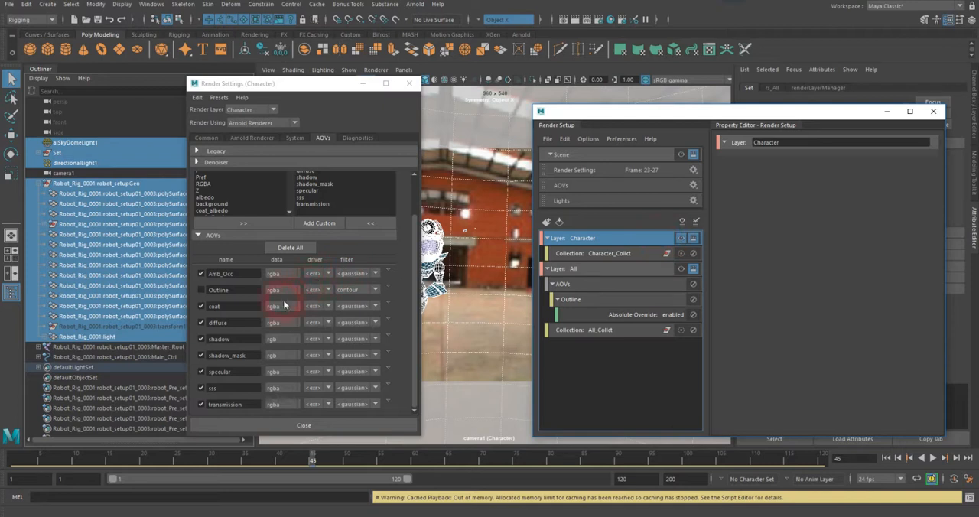
right_click(202, 357)
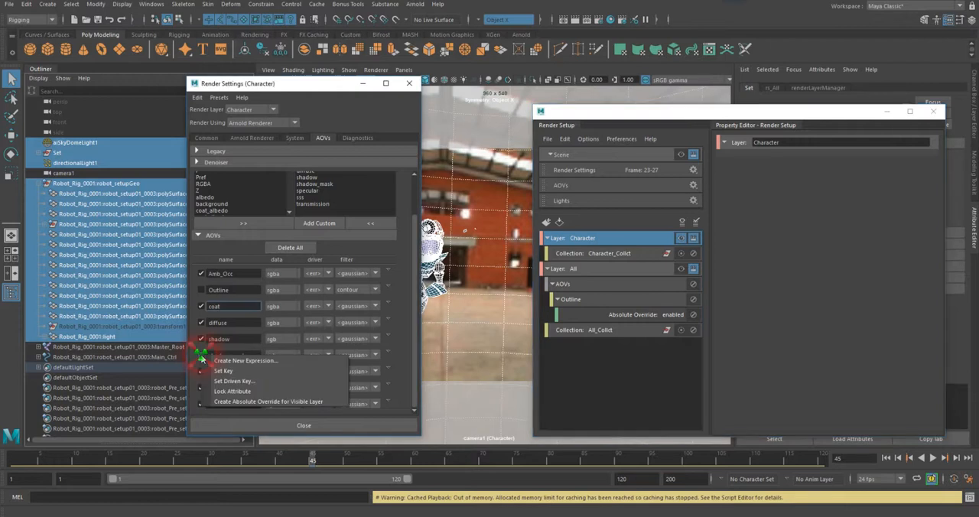
left_click(237, 406)
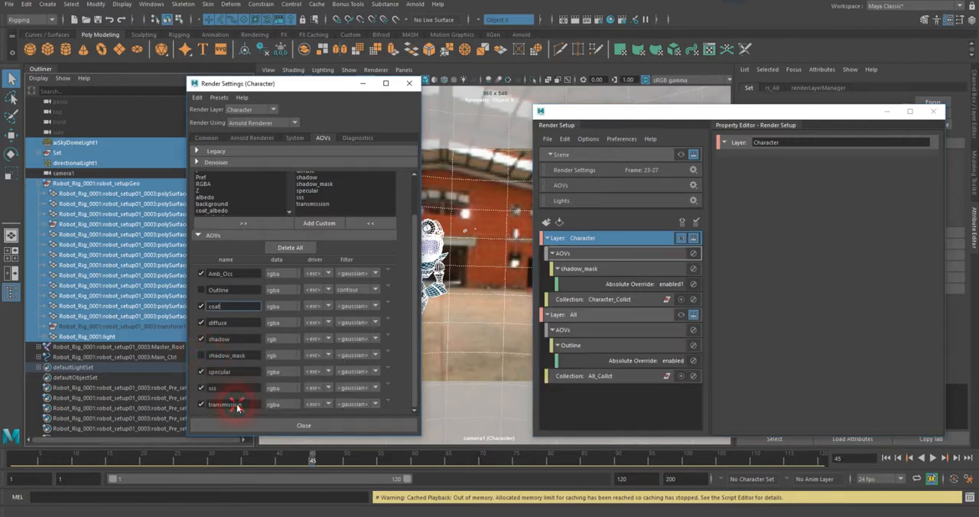
right_click(200, 339)
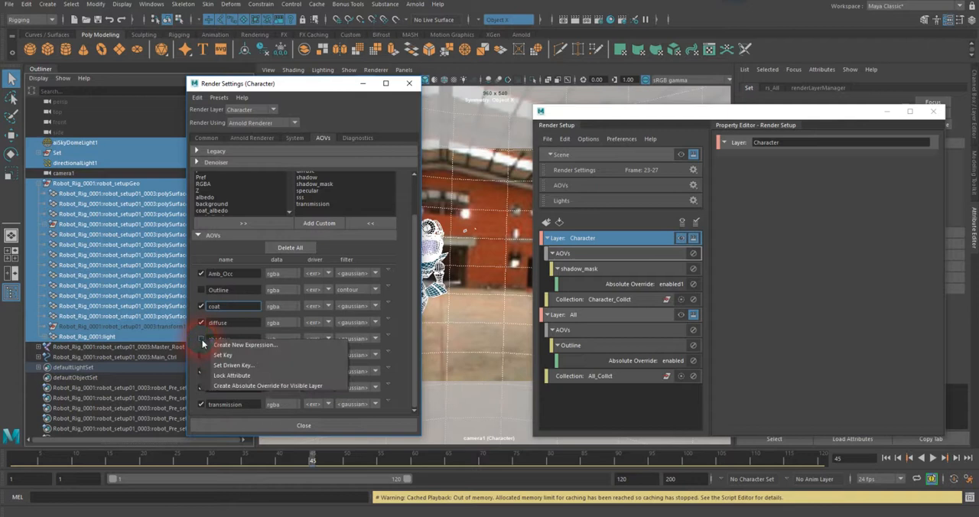
left_click(237, 386)
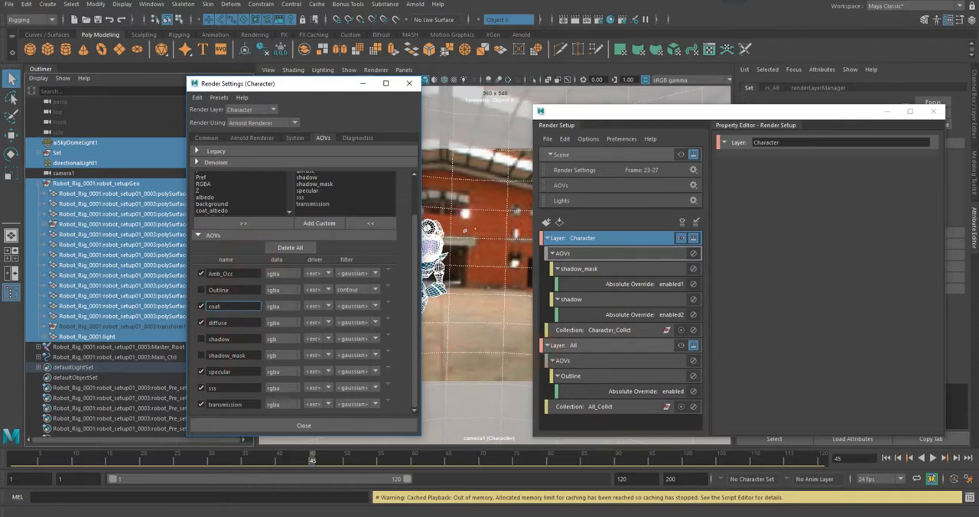
left_click(837, 354)
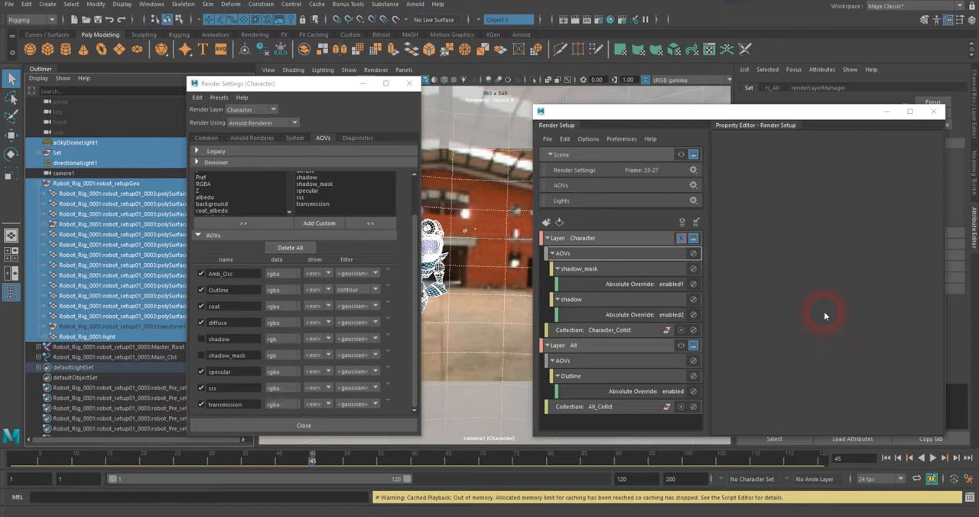
Step: Make the All layer visible and inspect the properties of its Outline absolute override
left_click(612, 346)
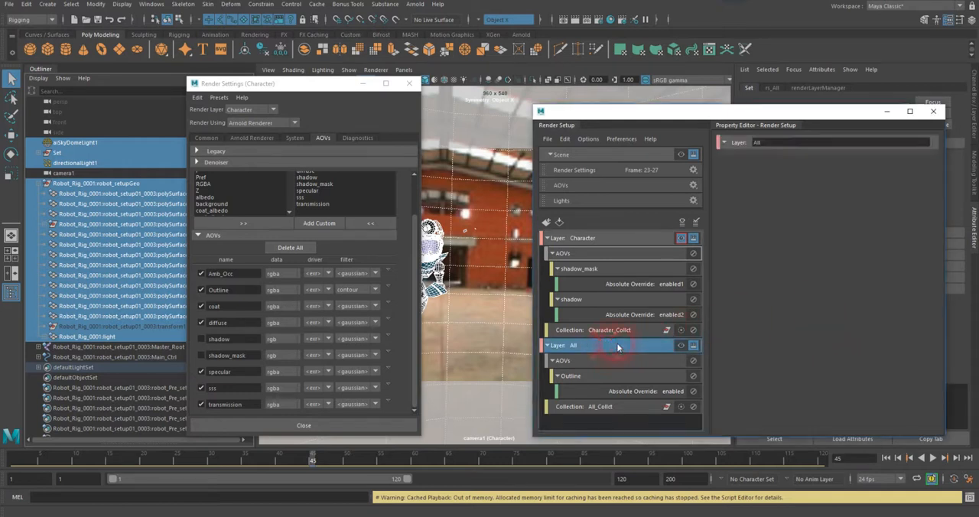
double_click(622, 380)
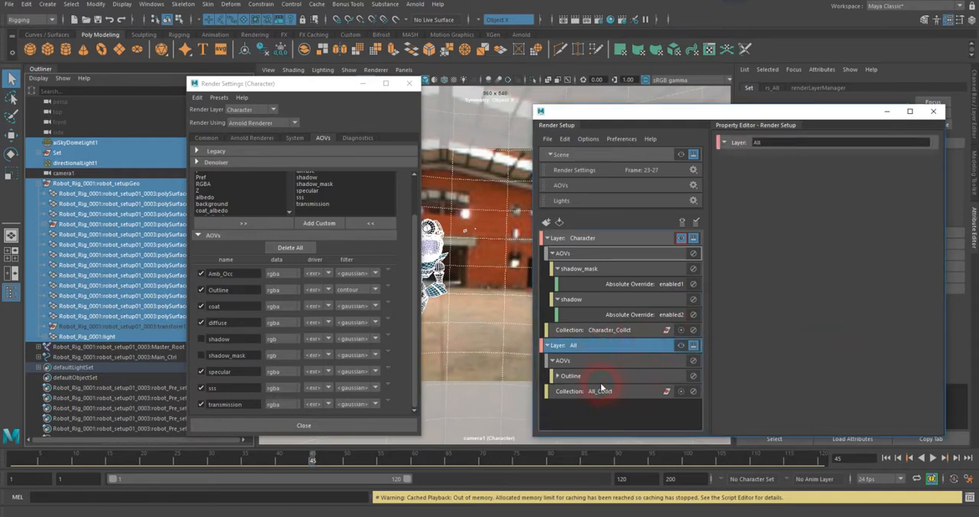
double_click(600, 377)
left_click(681, 346)
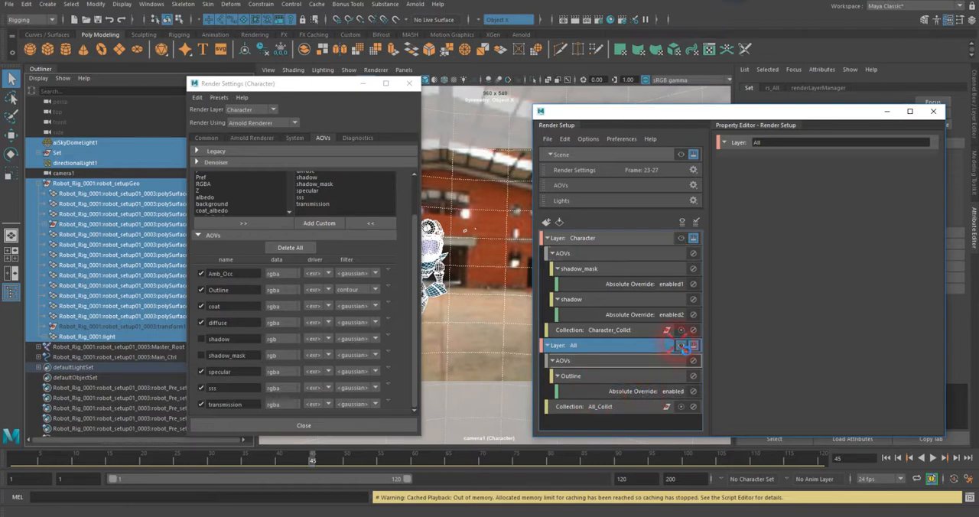
left_click(655, 391)
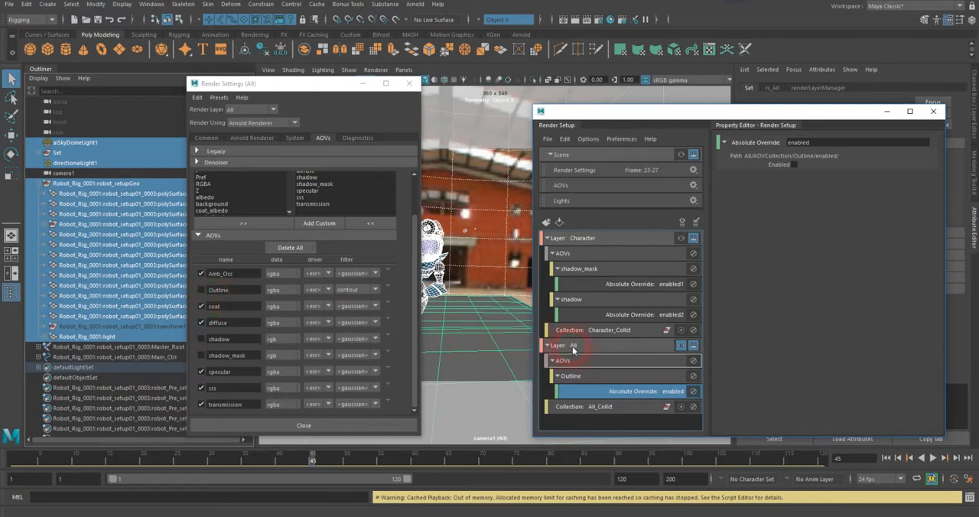
Step: Alternate the visible layer between Character and All to compare which AOVs are enabled, and inspect Character's shadow_mask override entry
left_click(639, 239)
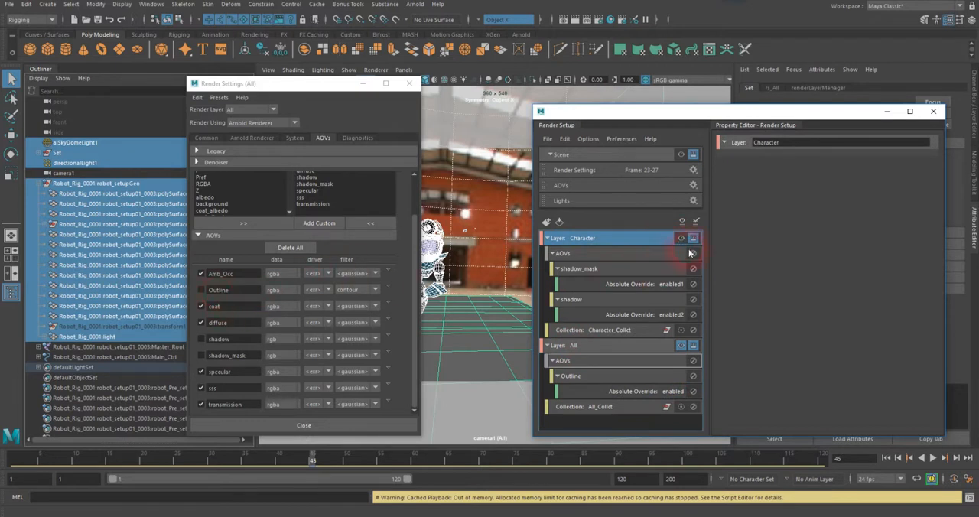
left_click(681, 239)
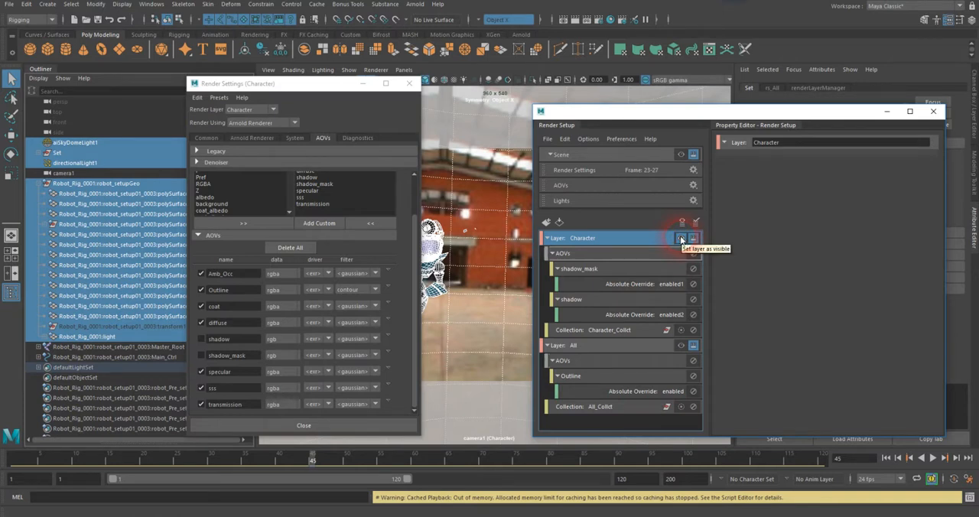
left_click(650, 348)
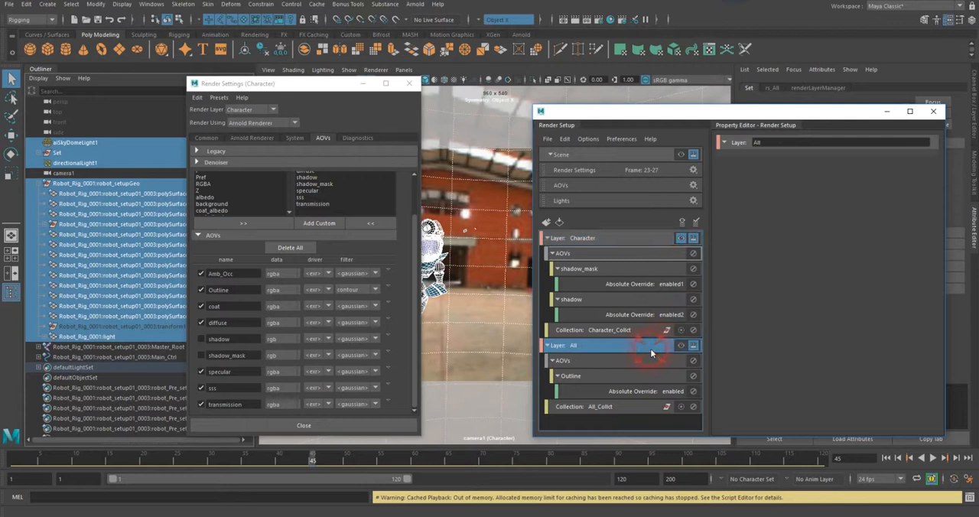
left_click(680, 346)
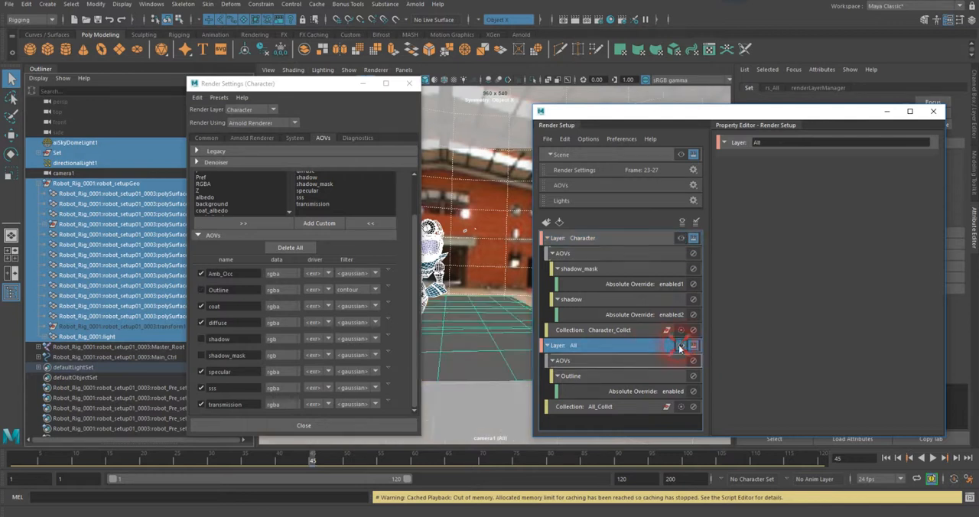
left_click(681, 238)
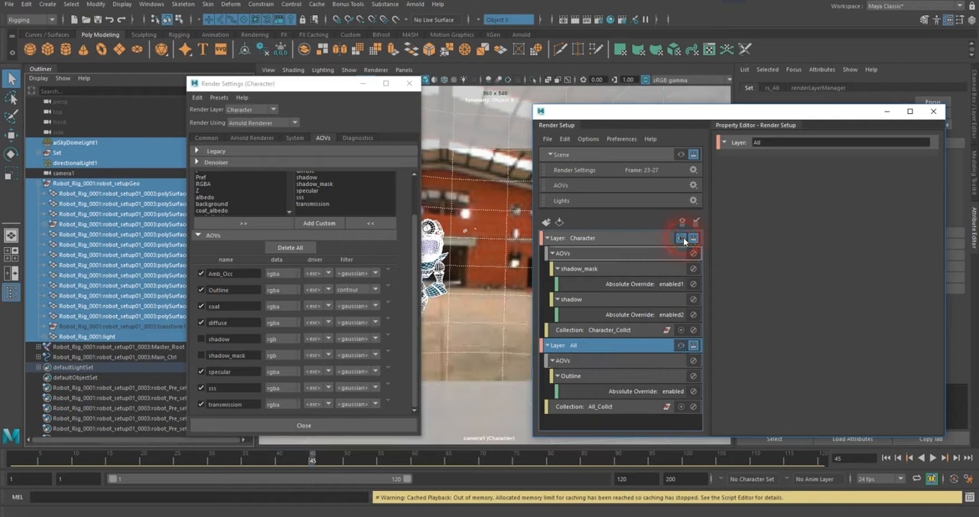
left_click(680, 346)
left_click(680, 238)
left_click(682, 345)
left_click(680, 238)
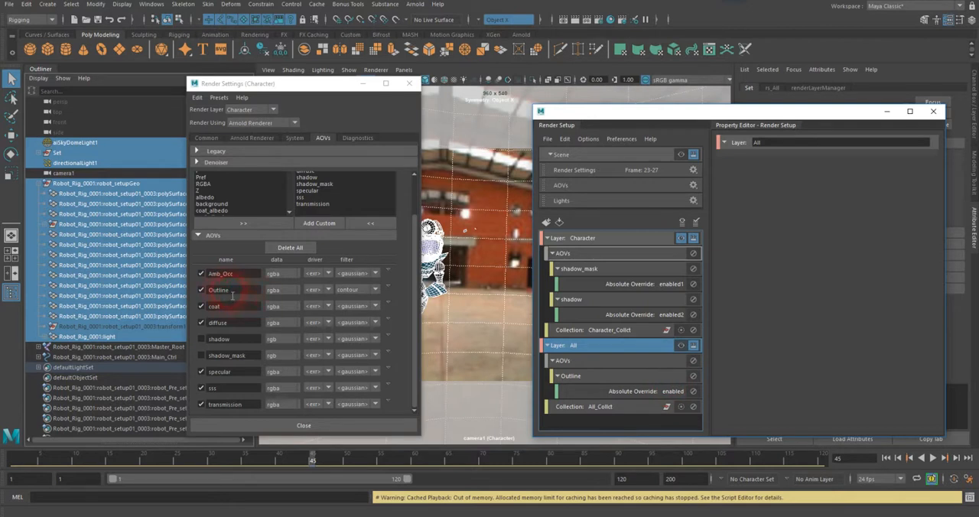
left_click(657, 238)
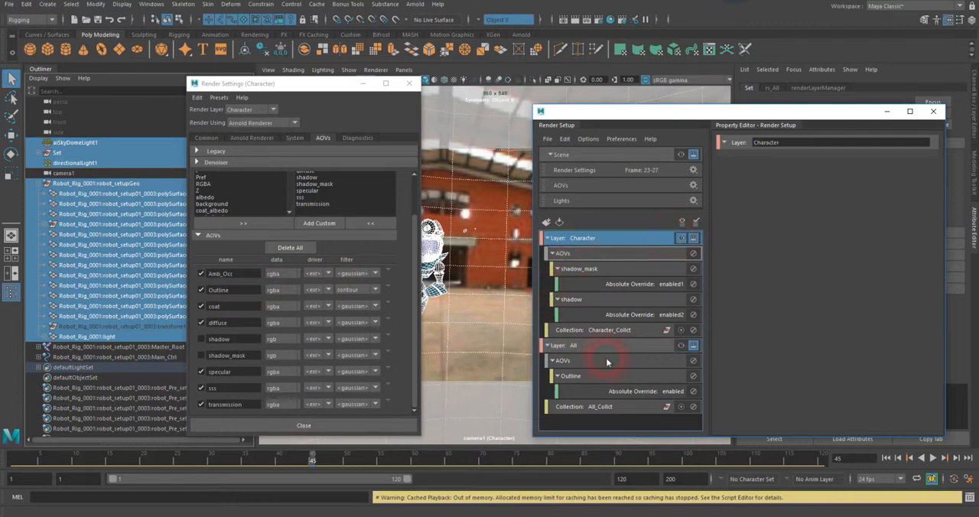
left_click(646, 348)
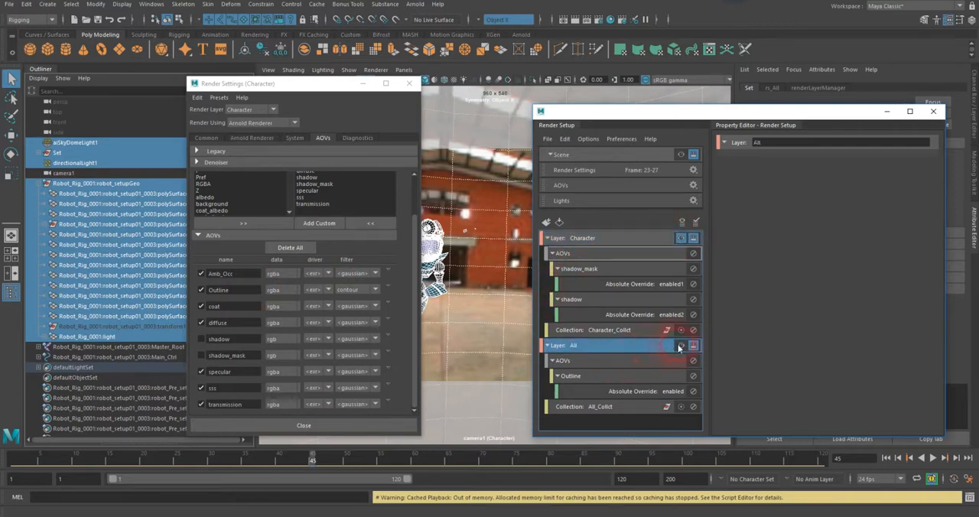
left_click(680, 346)
left_click(659, 237)
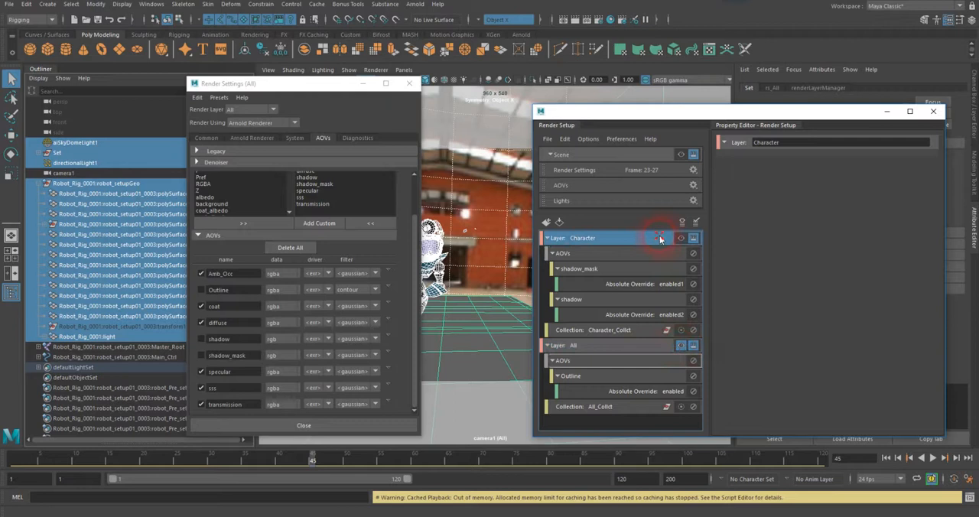
left_click(680, 238)
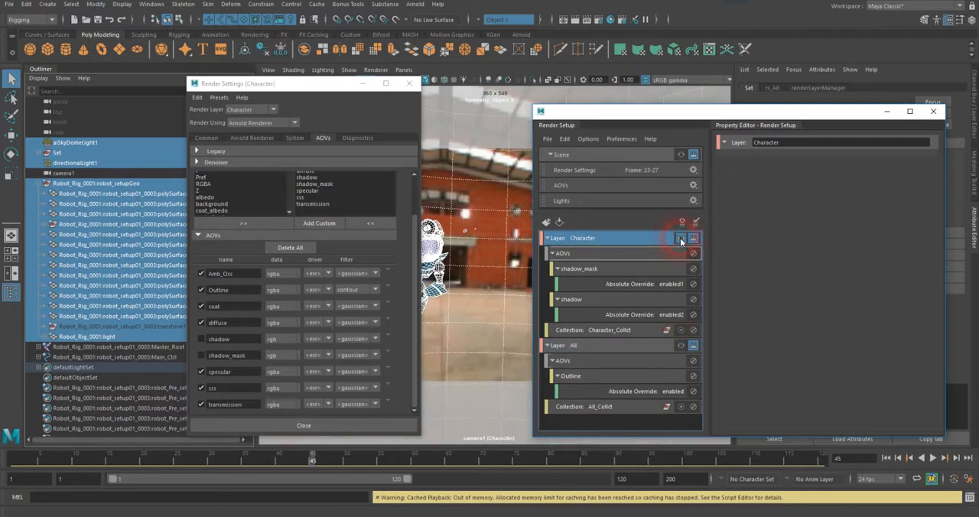
left_click(643, 268)
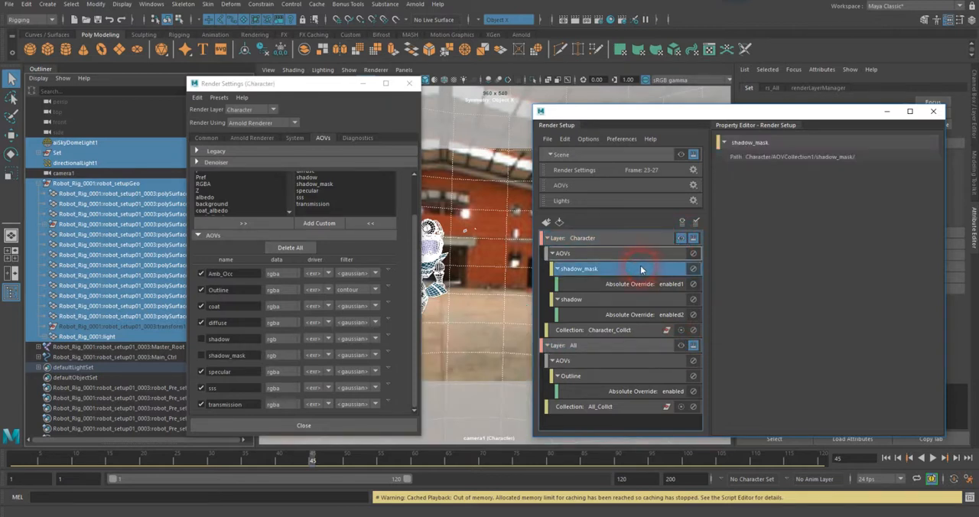
left_click(651, 239)
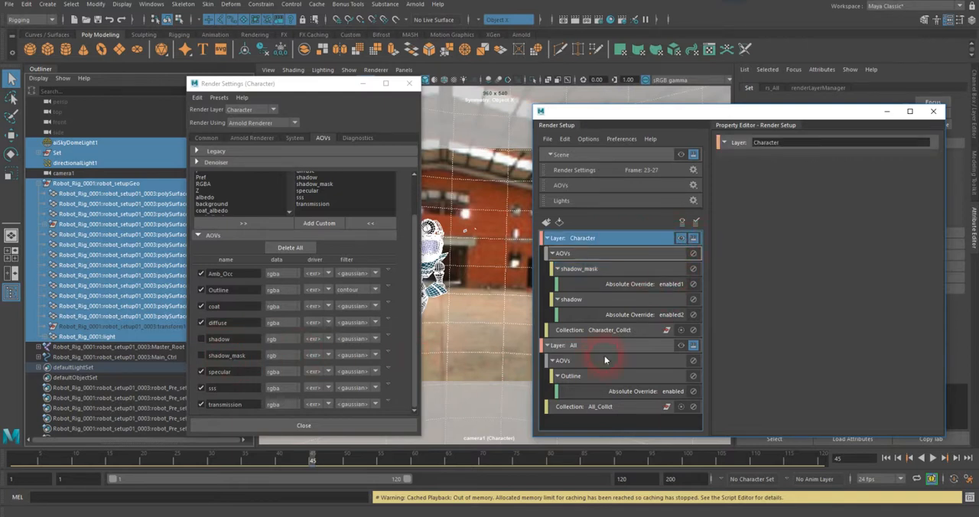
Step: Make the All layer visible and enable its shadow and shadow_mask AOVs with absolute overrides for the visible layer
left_click(637, 345)
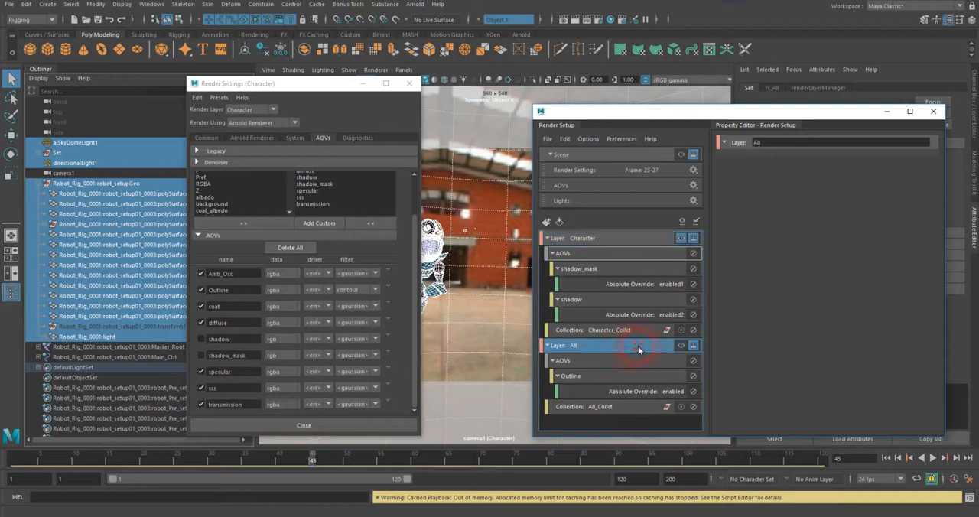
left_click(681, 345)
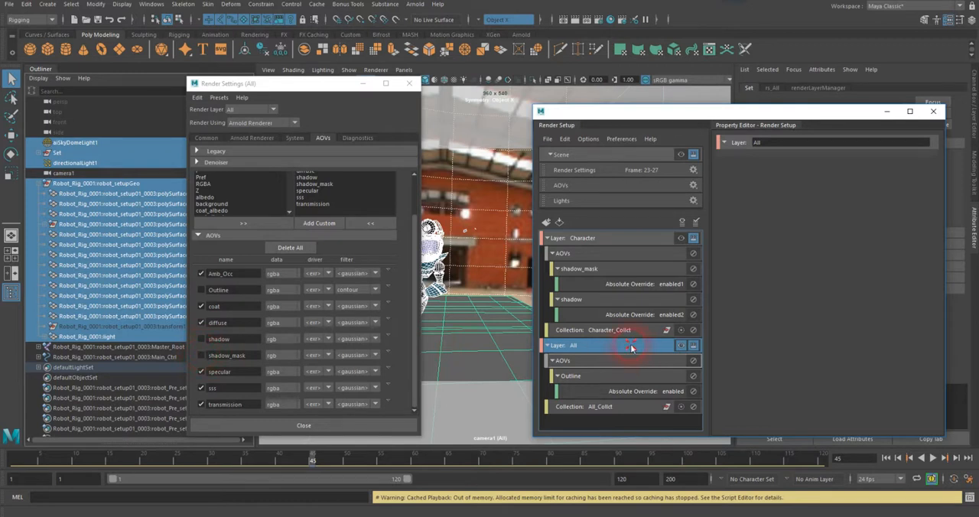
right_click(200, 344)
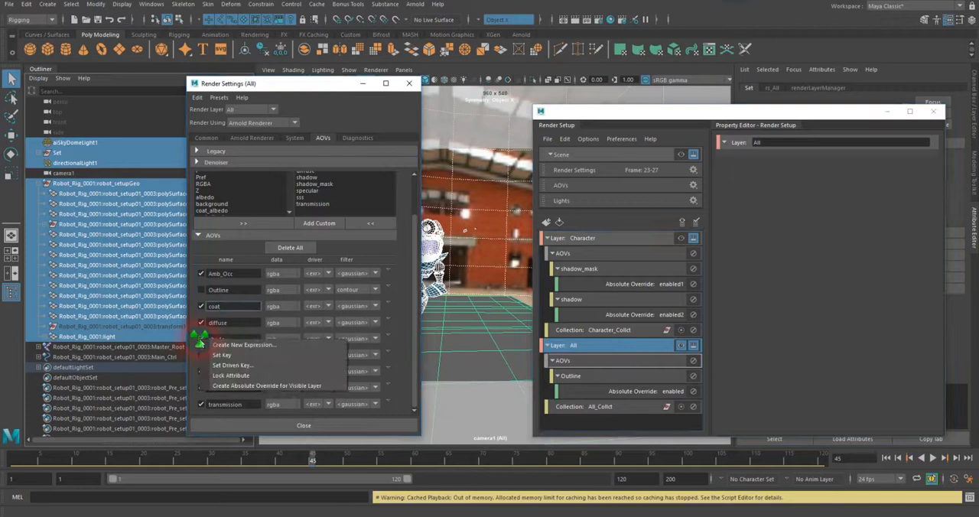
left_click(226, 387)
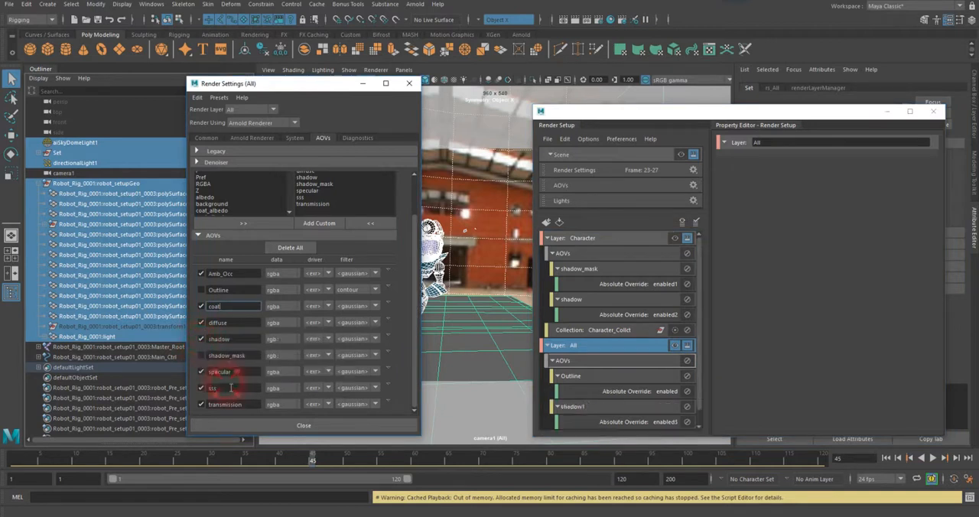
right_click(201, 356)
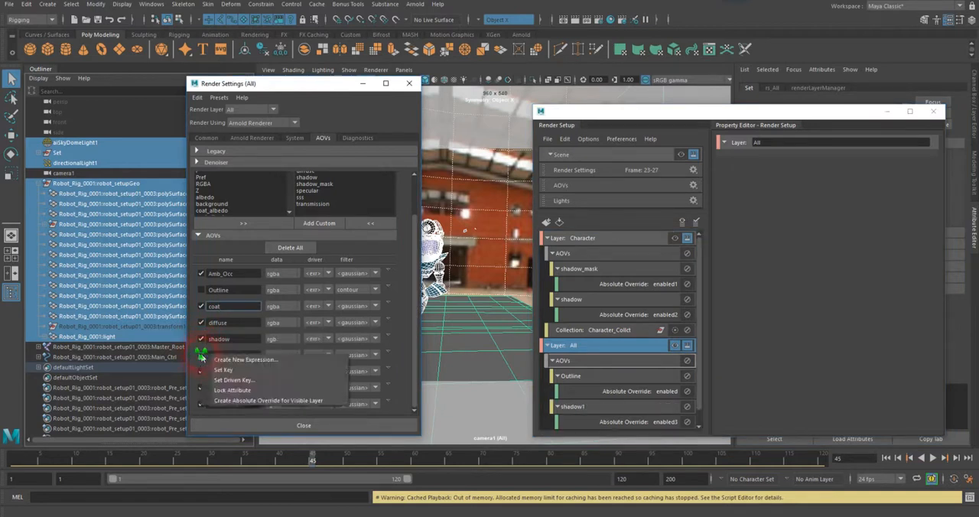
left_click(241, 400)
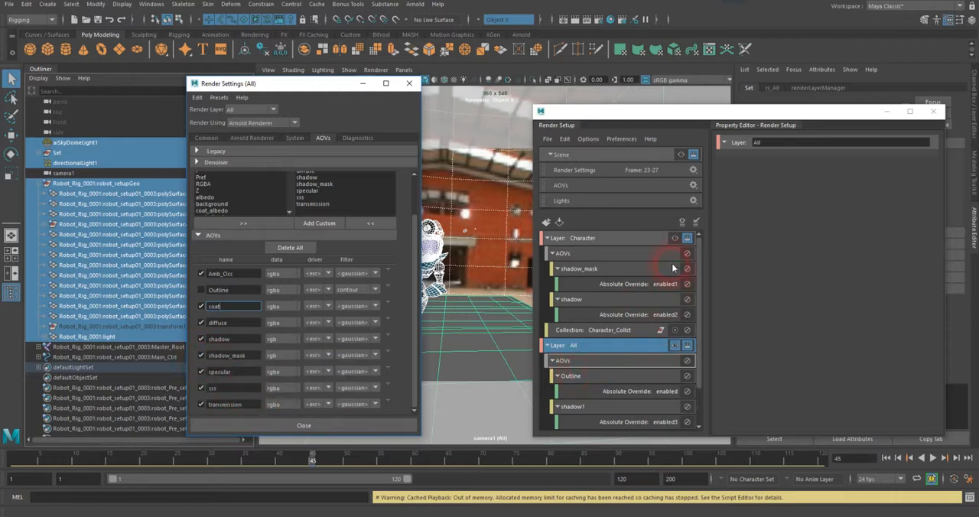
Step: Switch the visible layer from Character to All and back to Character to check each layer's AOV states
left_click(673, 238)
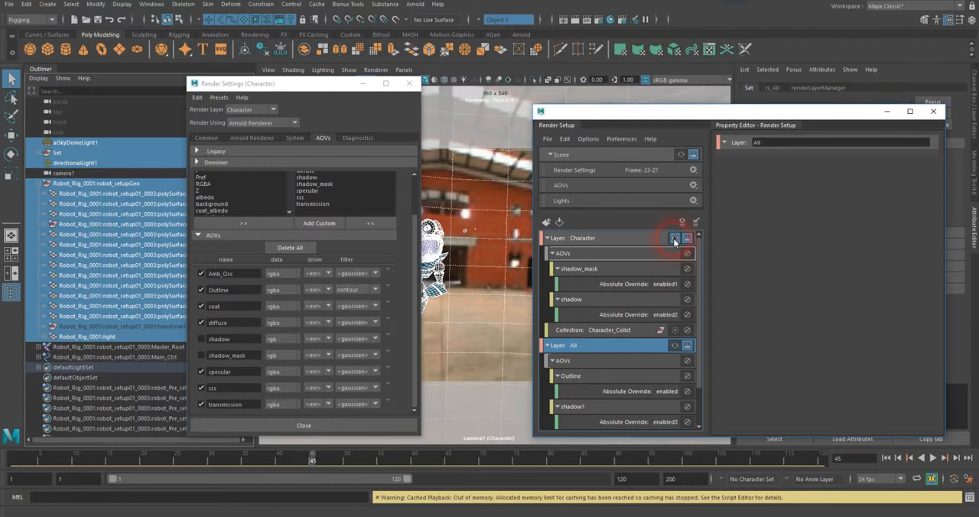
left_click(673, 345)
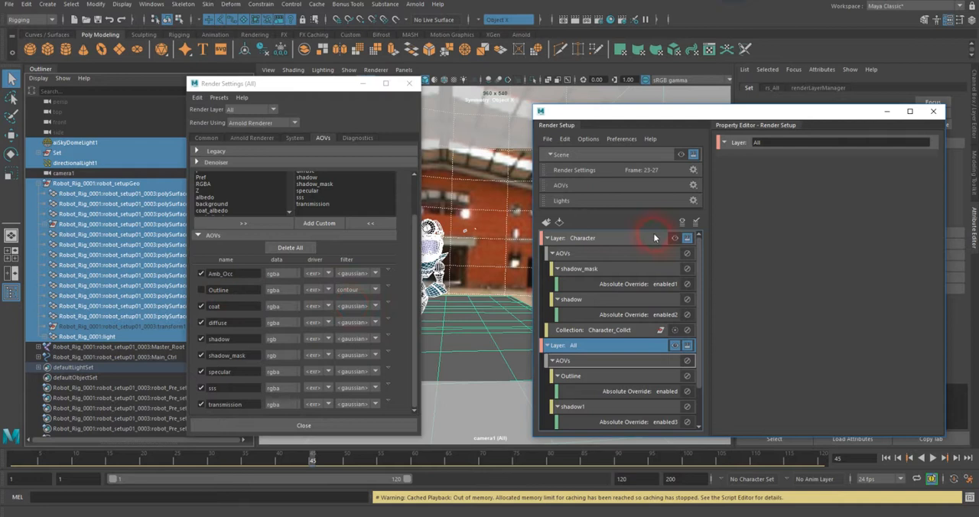
left_click(673, 238)
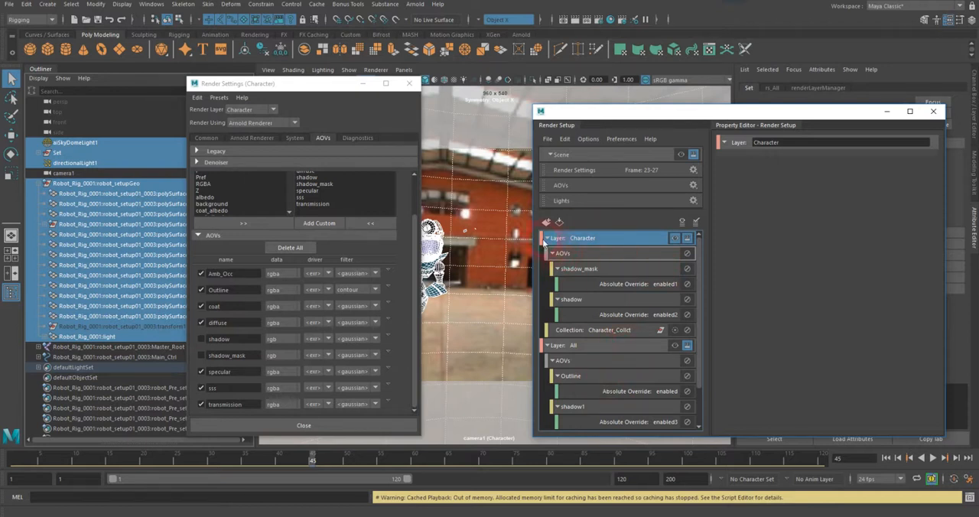
Step: Collapse the Character and All layers in the Render Setup layer list
left_click(548, 239)
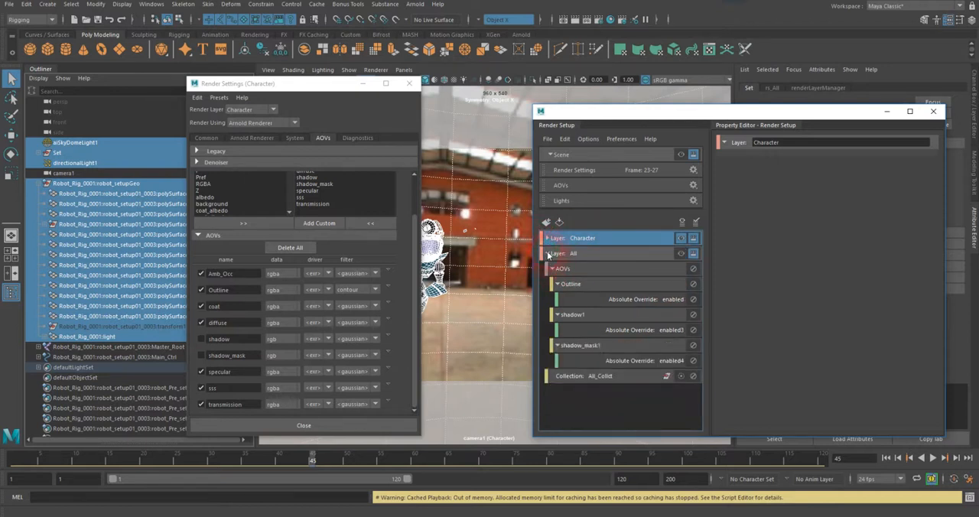
left_click(547, 255)
left_click(621, 320)
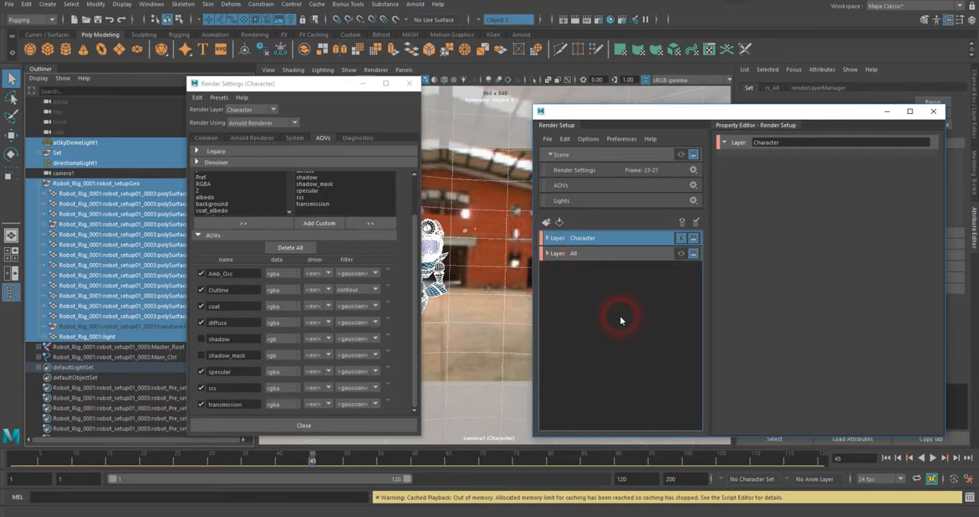